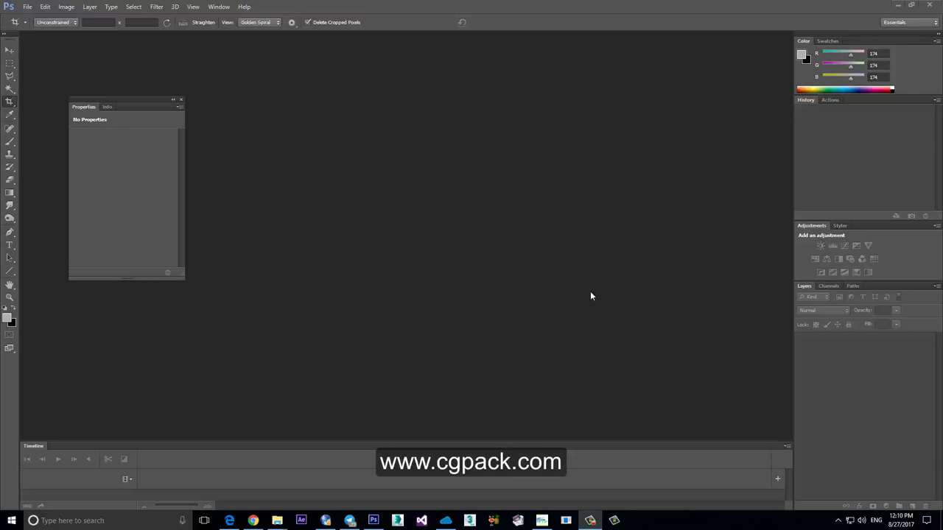
# Step: Bring the first Wall > Dirt Wall texture from VN Web Manager into Photoshop
pyautogui.click(445, 521)
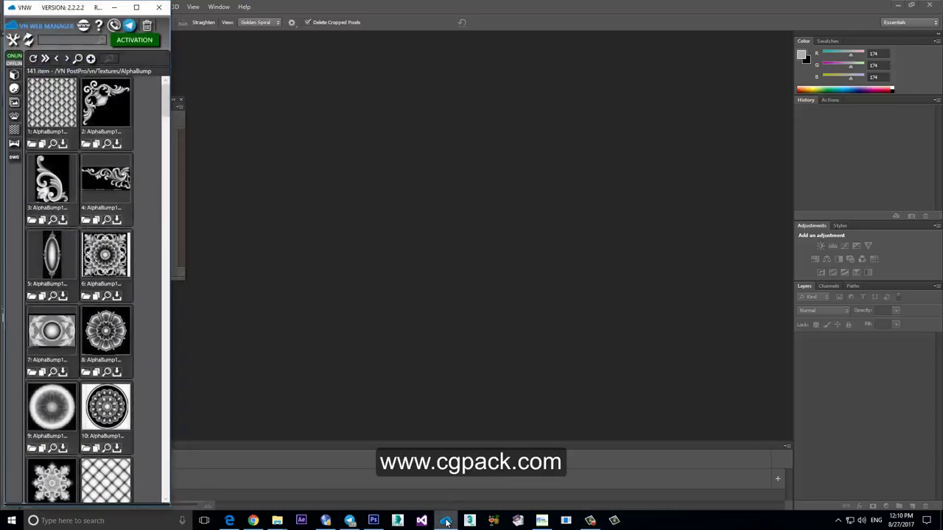
pyautogui.click(15, 134)
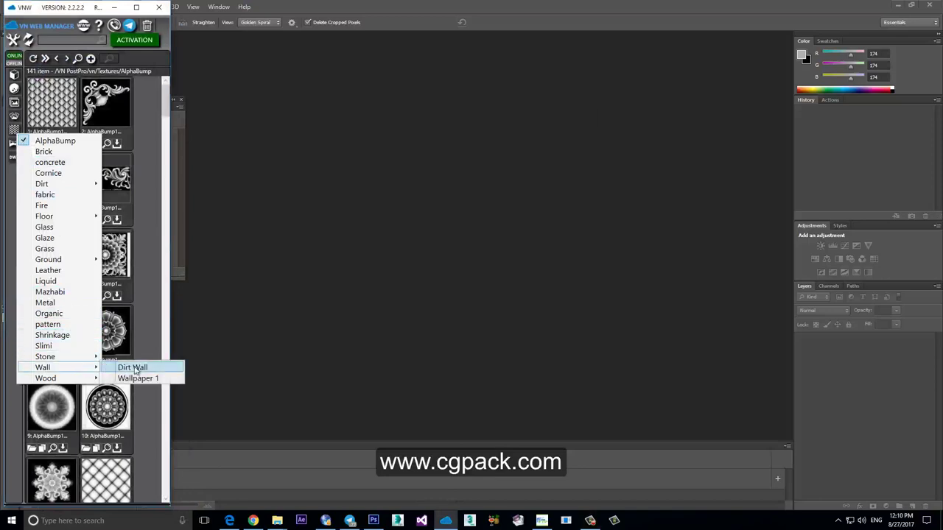
pyautogui.click(145, 366)
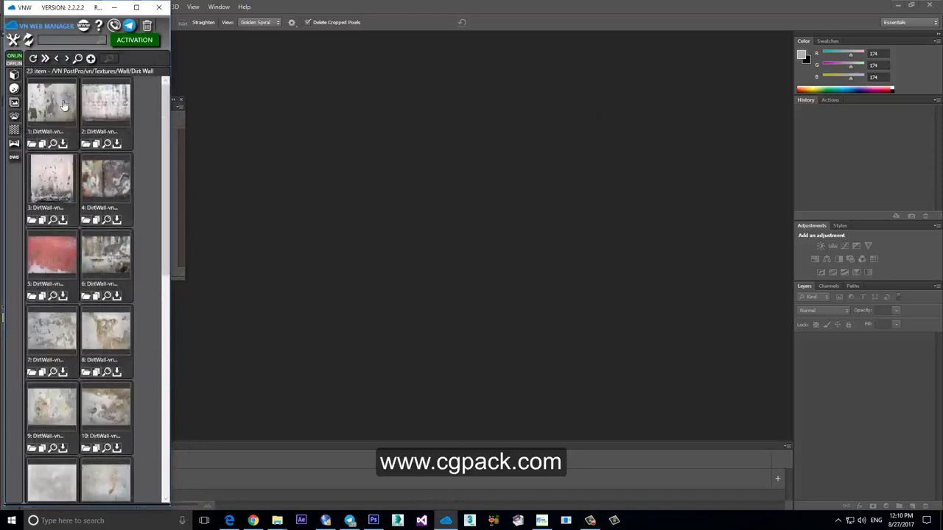
pyautogui.moveTo(63, 106); pyautogui.dragTo(400, 220)
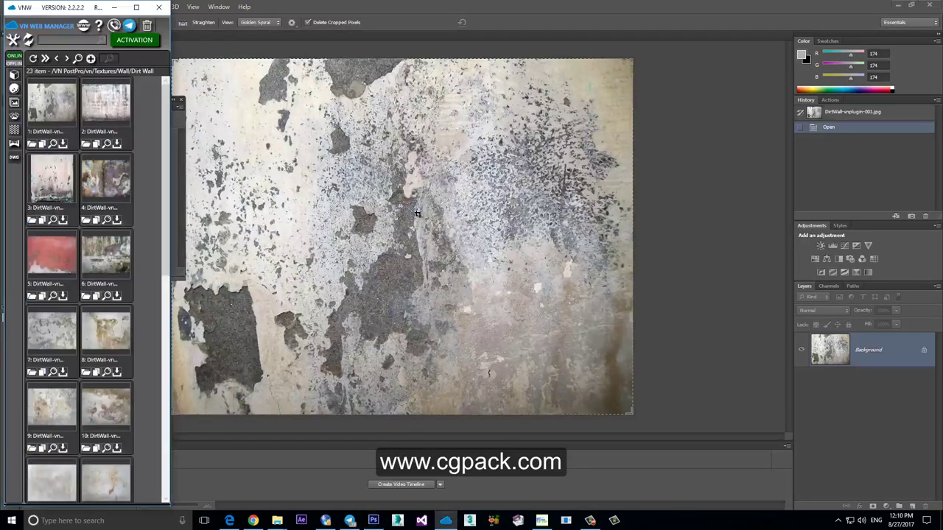
pyautogui.click(114, 6)
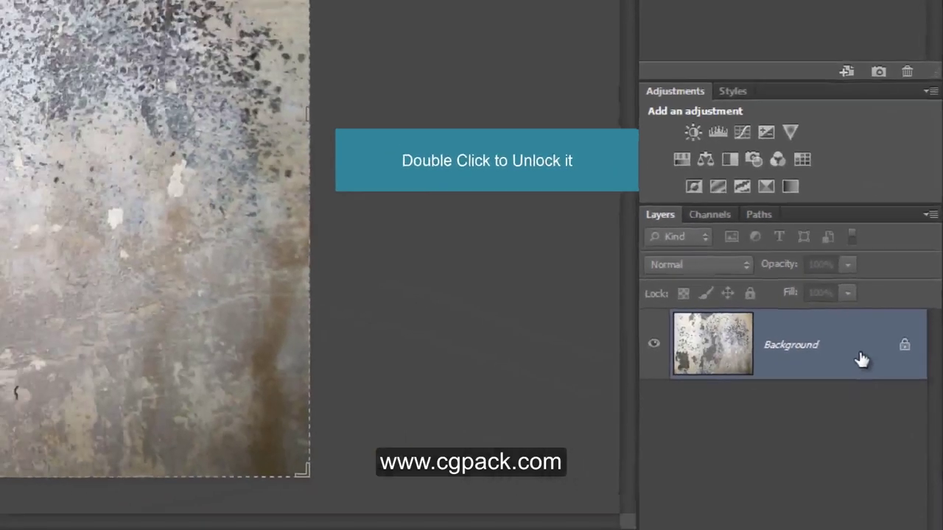
# Step: Convert the Background to Layer 0 and crop-extend the canvas right and down with transparent space
pyautogui.doubleClick(822, 359)
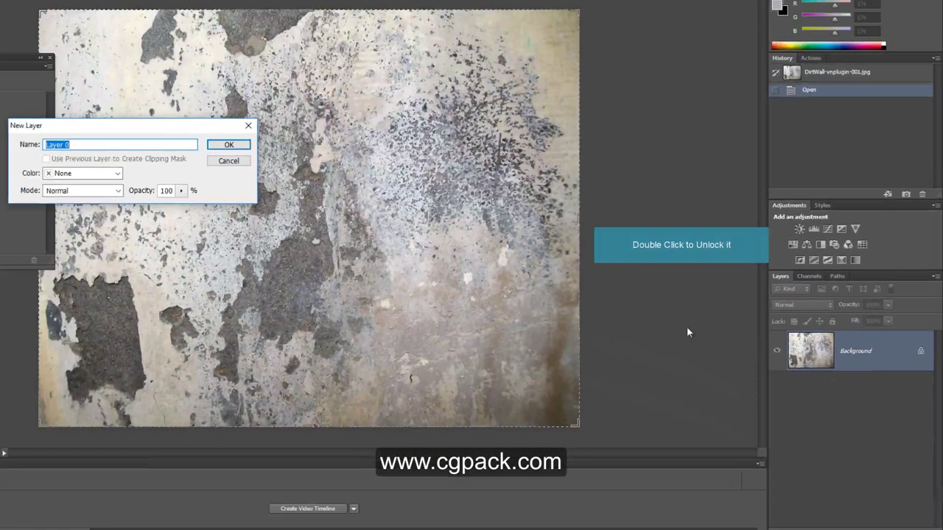
pyautogui.click(229, 146)
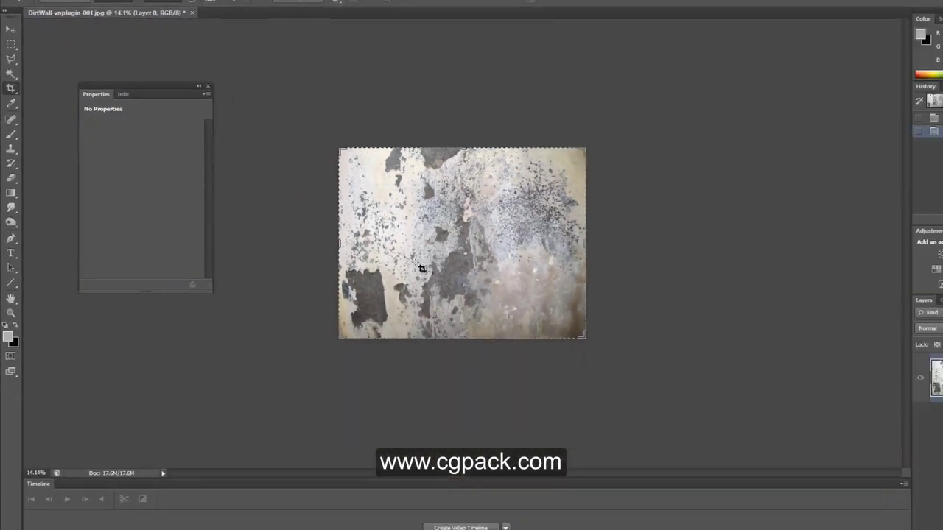
pyautogui.scroll(-1, 421, 269)
pyautogui.moveTo(551, 314); pyautogui.dragTo(672, 405)
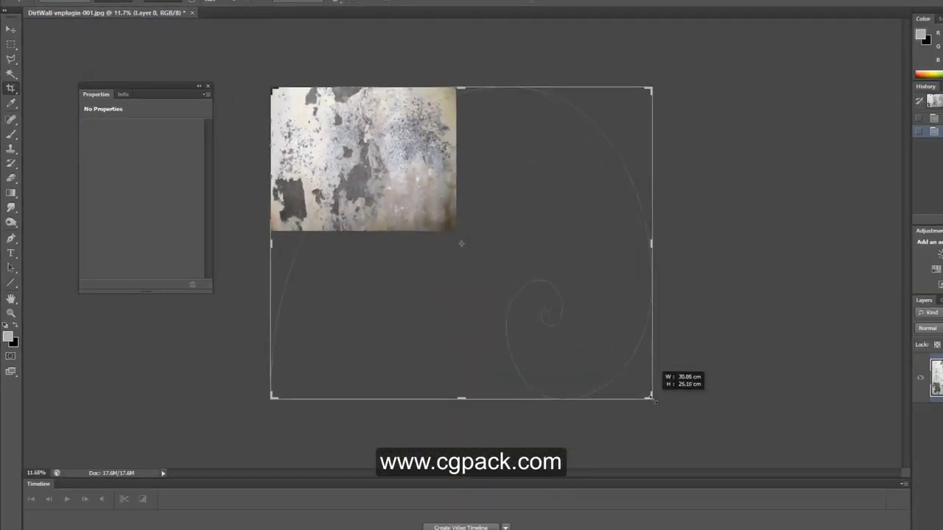
pyautogui.press('Return')
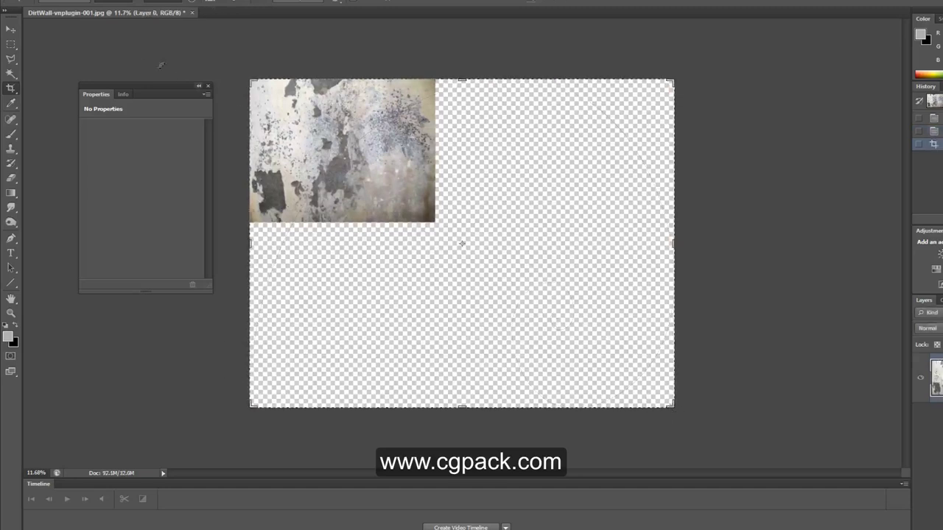
pyautogui.click(14, 31)
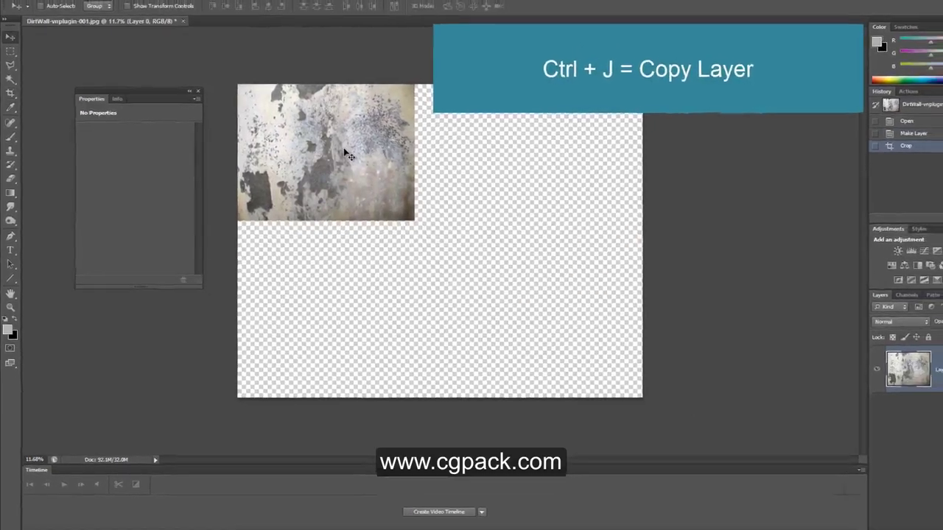
# Step: Duplicate the texture twice, placing the copies to the right of and below the original
pyautogui.hotkey('ctrl', 'j')
pyautogui.moveTo(312, 155)
pyautogui.mouseDown()
pyautogui.moveTo(472, 165)
pyautogui.moveTo(467, 158)
pyautogui.moveTo(347, 284)
pyautogui.moveTo(308, 277)
pyautogui.mouseUp()
pyautogui.hotkey('ctrl', 'j')
pyautogui.scroll(3, 373, 134)
pyautogui.scroll(2, 373, 135)
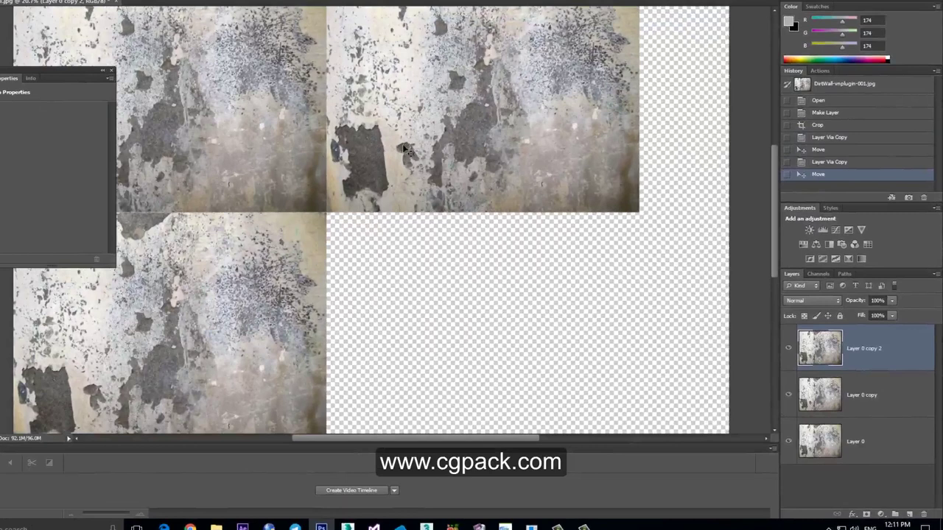
pyautogui.scroll(2, 405, 149)
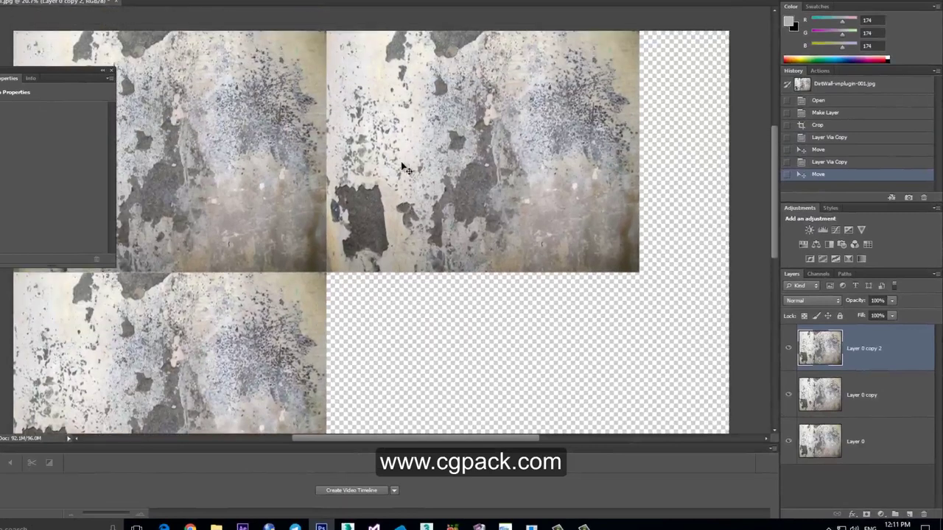
pyautogui.click(111, 71)
pyautogui.click(840, 445)
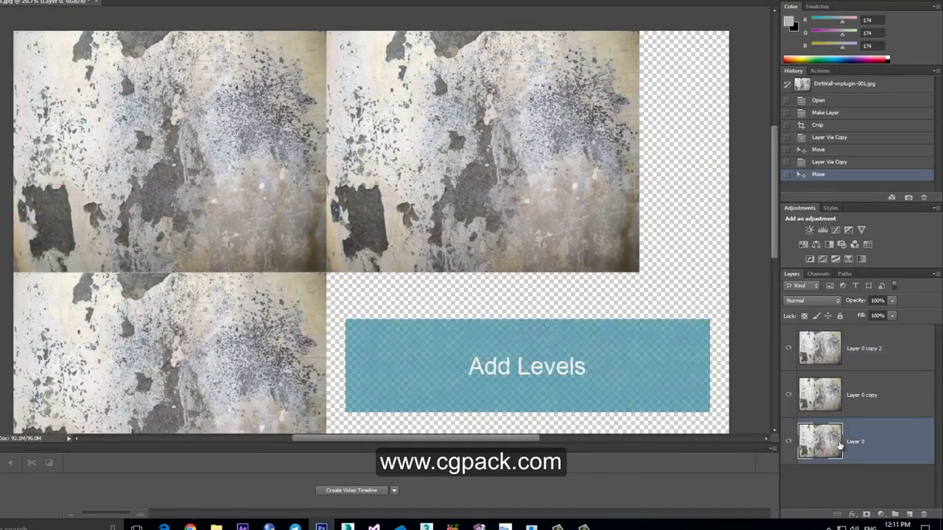
# Step: Add a Levels 1 layer with midtone 2.96 and a linear gradient on its mask
pyautogui.click(882, 514)
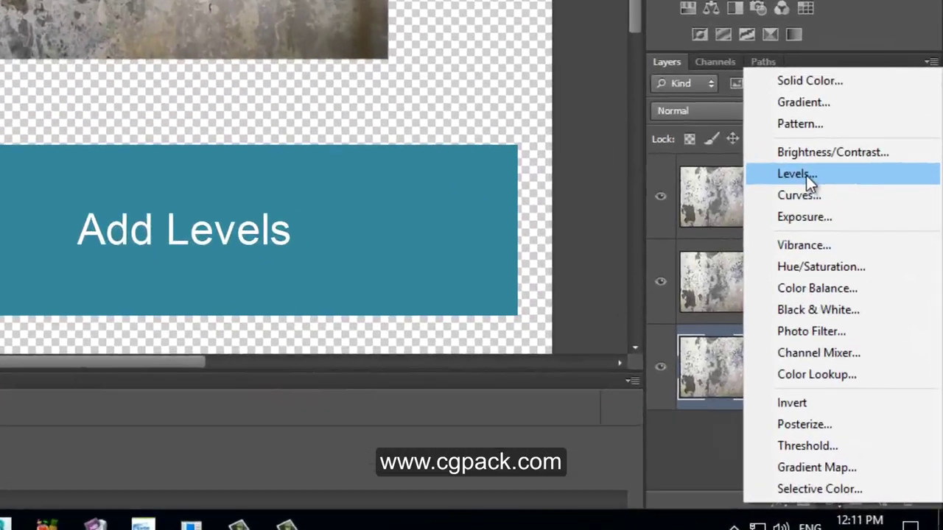
pyautogui.click(806, 175)
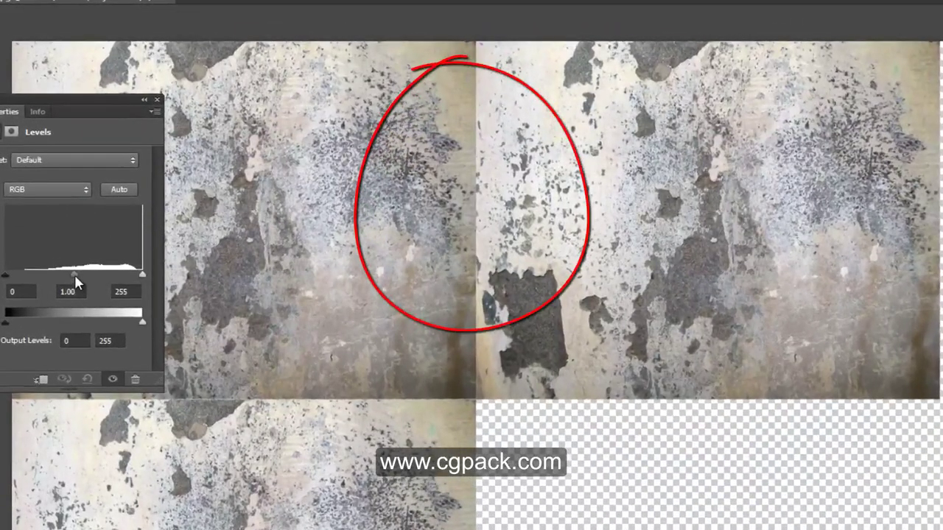
pyautogui.moveTo(75, 275); pyautogui.dragTo(23, 273)
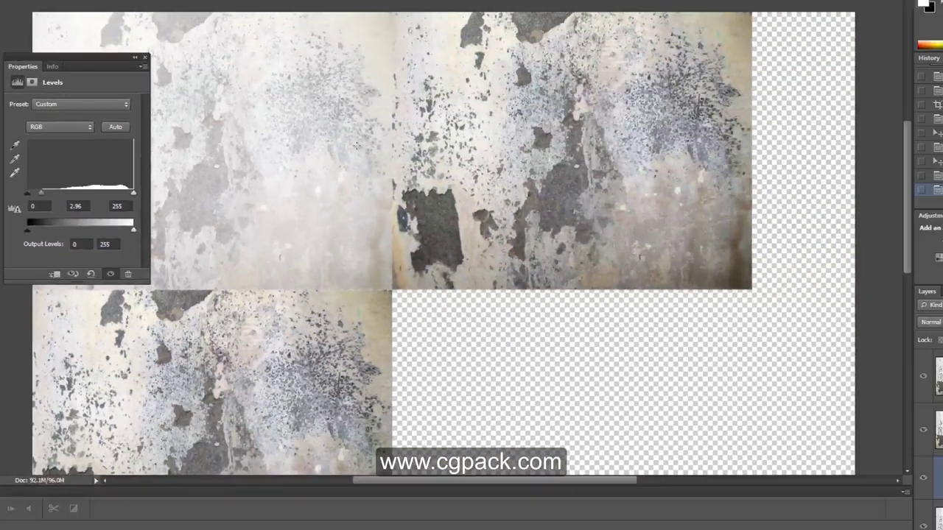
pyautogui.moveTo(292, 145); pyautogui.dragTo(271, 145)
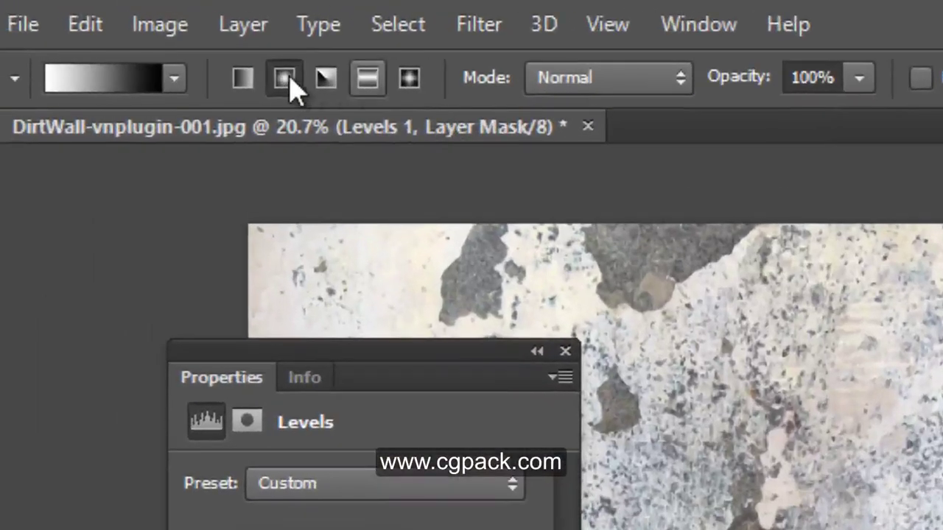
pyautogui.click(243, 79)
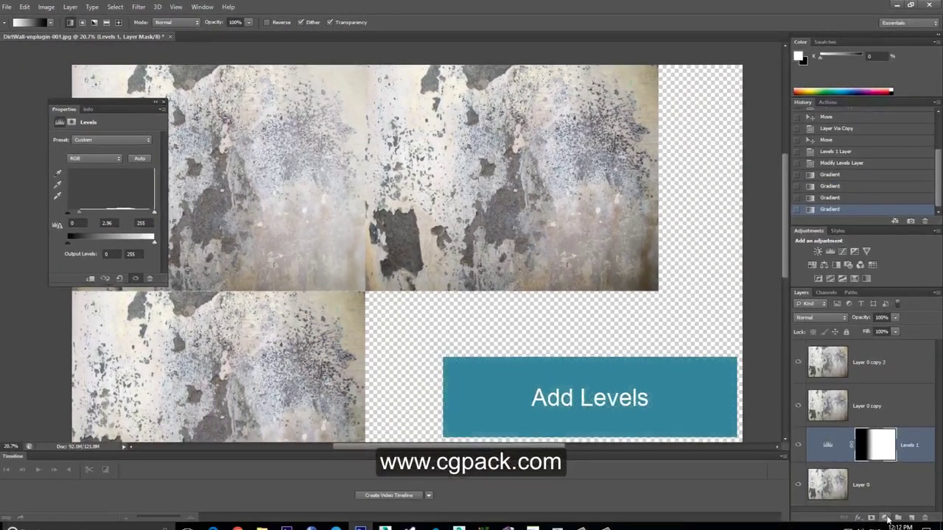
# Step: Add a Levels 2 adjustment layer with its midtone set to 1.86
pyautogui.click(886, 519)
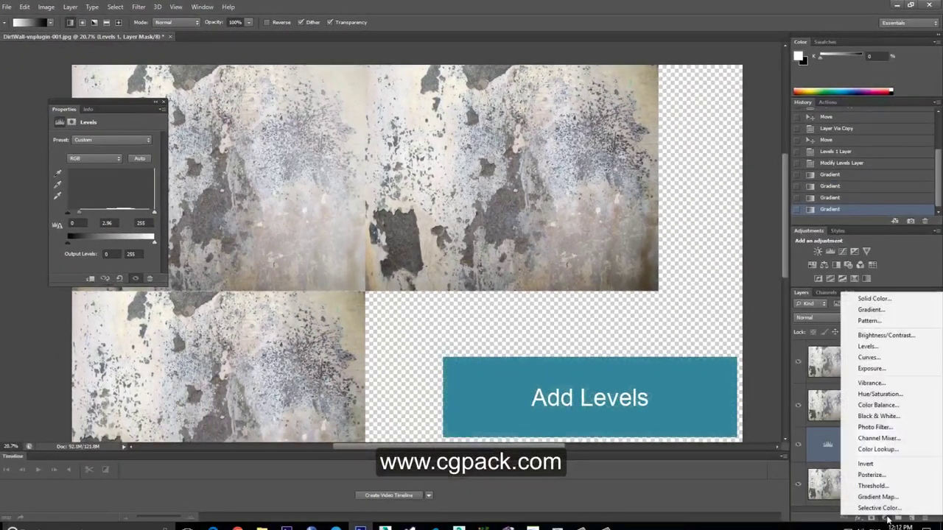
pyautogui.click(876, 347)
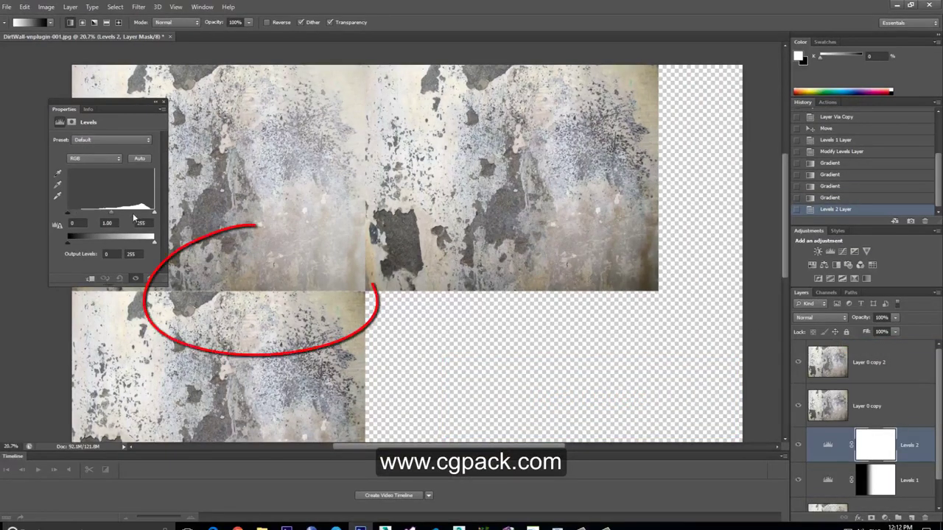
pyautogui.moveTo(109, 212); pyautogui.dragTo(94, 211)
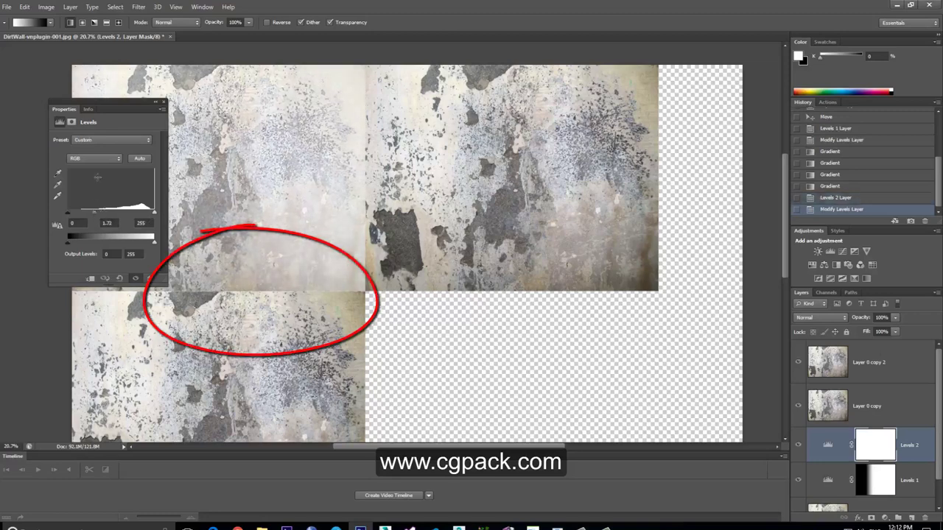
pyautogui.moveTo(126, 99); pyautogui.dragTo(514, 171)
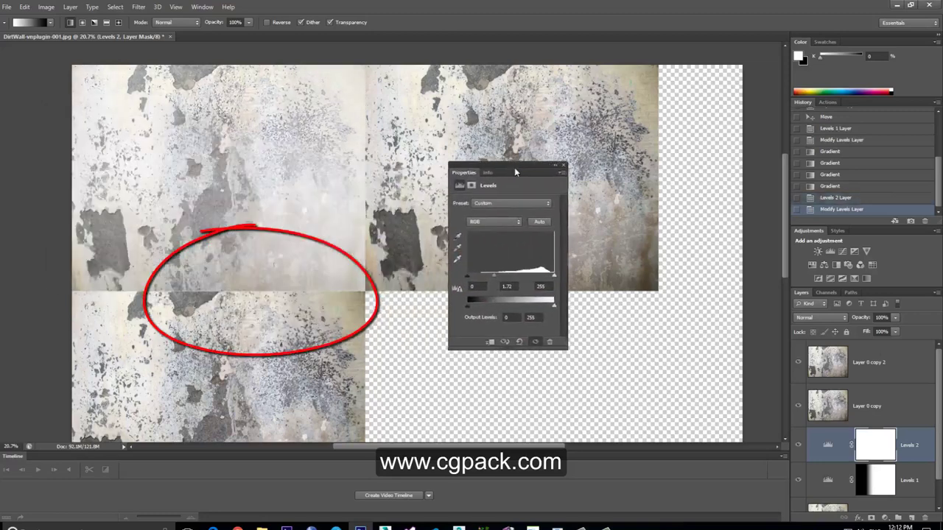
pyautogui.moveTo(494, 275); pyautogui.dragTo(493, 277)
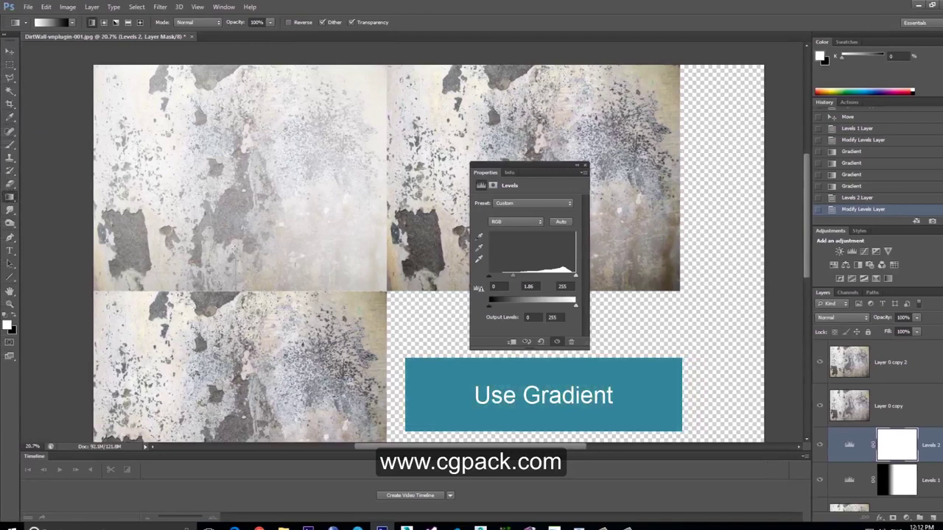
# Step: Draw a vertical top-to-bottom linear gradient on the Levels 2 mask
pyautogui.moveTo(243, 110); pyautogui.dragTo(243, 273)
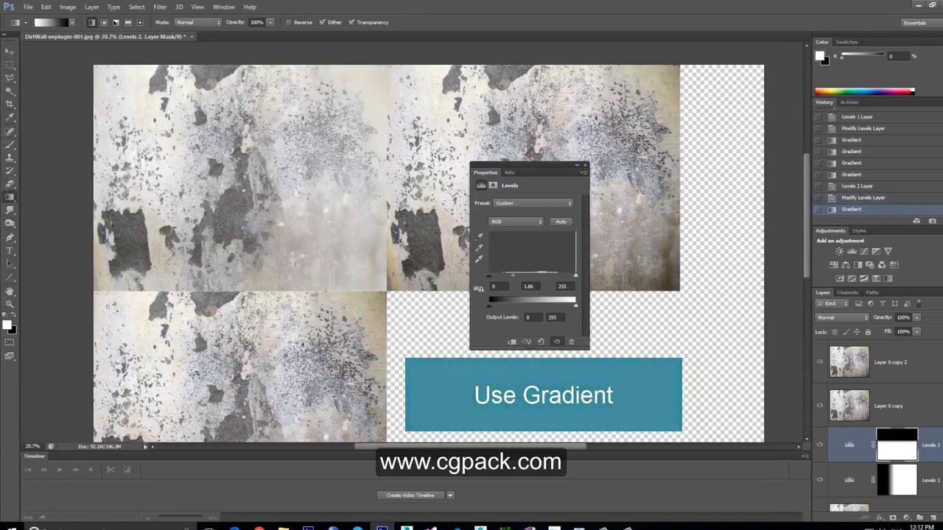
pyautogui.moveTo(235, 117); pyautogui.dragTo(236, 295)
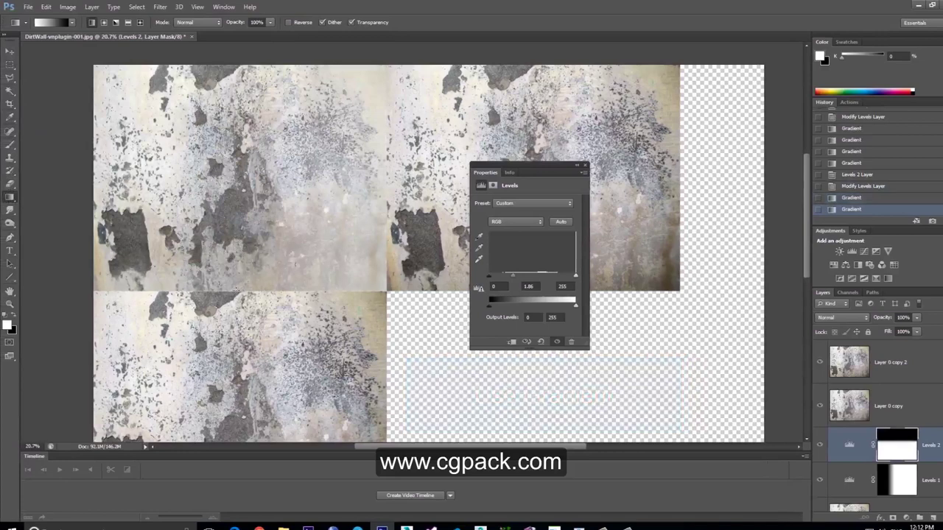
pyautogui.moveTo(243, 118); pyautogui.dragTo(243, 287)
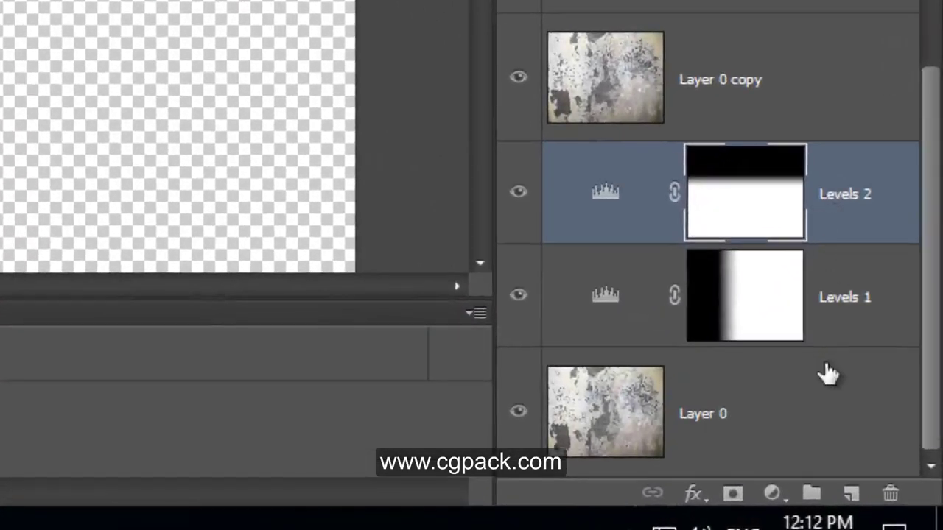
# Step: Merge Levels 1 and Layer 0 into a single layer
pyautogui.keyDown('shift'); pyautogui.click(862, 309); pyautogui.keyUp('shift')
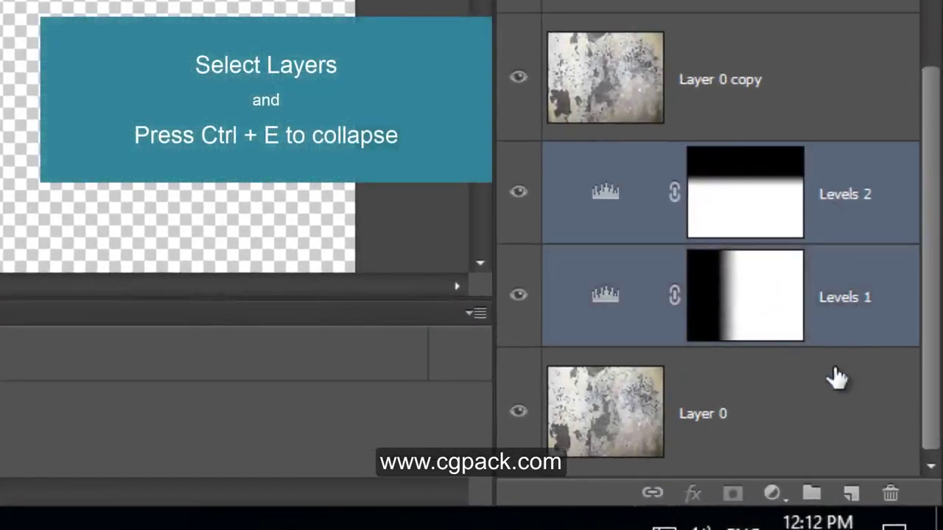
pyautogui.keyDown('shift'); pyautogui.click(826, 395); pyautogui.keyUp('shift')
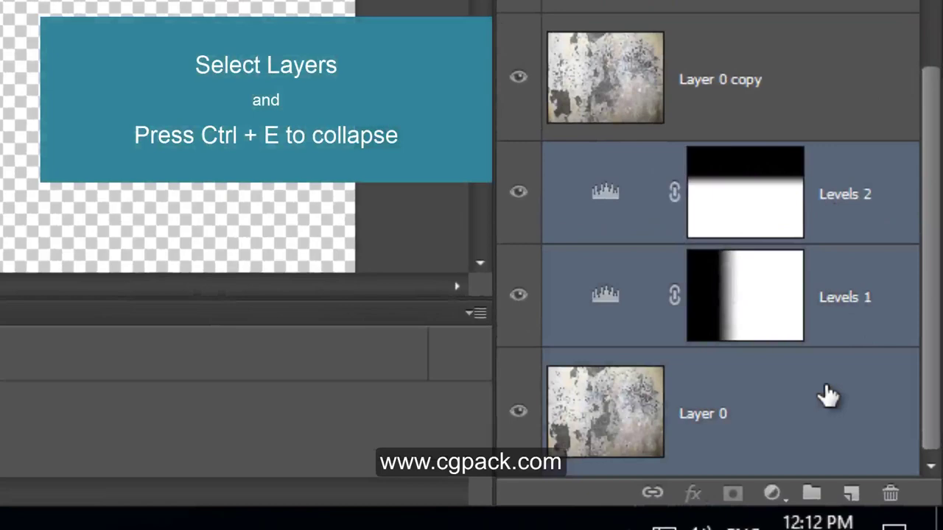
pyautogui.hotkey('ctrl', 'e')
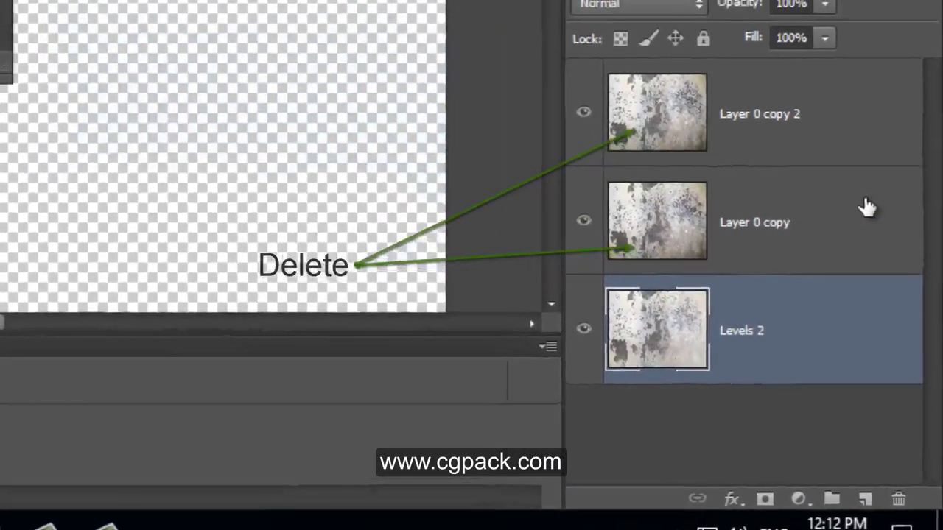
# Step: Delete the Layer 0 copy and Layer 0 copy 2 layers
pyautogui.click(866, 212)
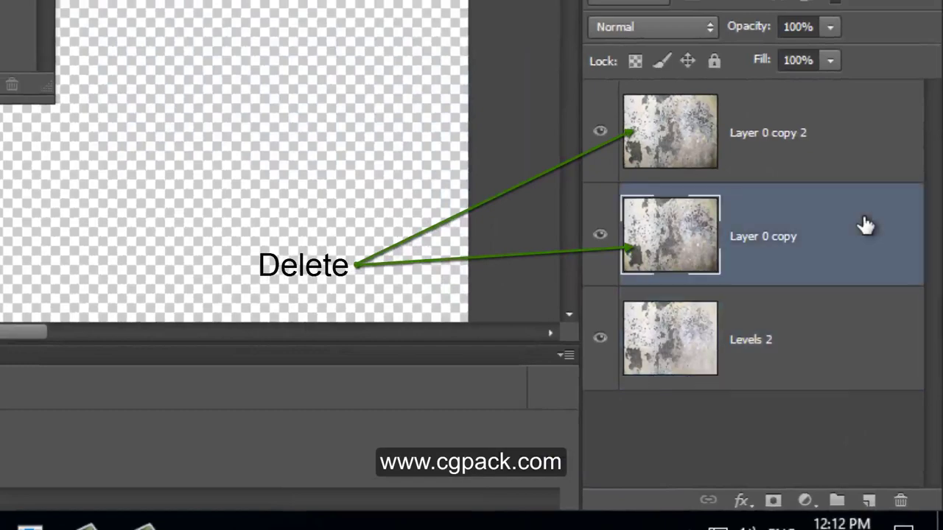
pyautogui.keyDown('shift'); pyautogui.click(839, 142); pyautogui.keyUp('shift')
pyautogui.press('Delete')
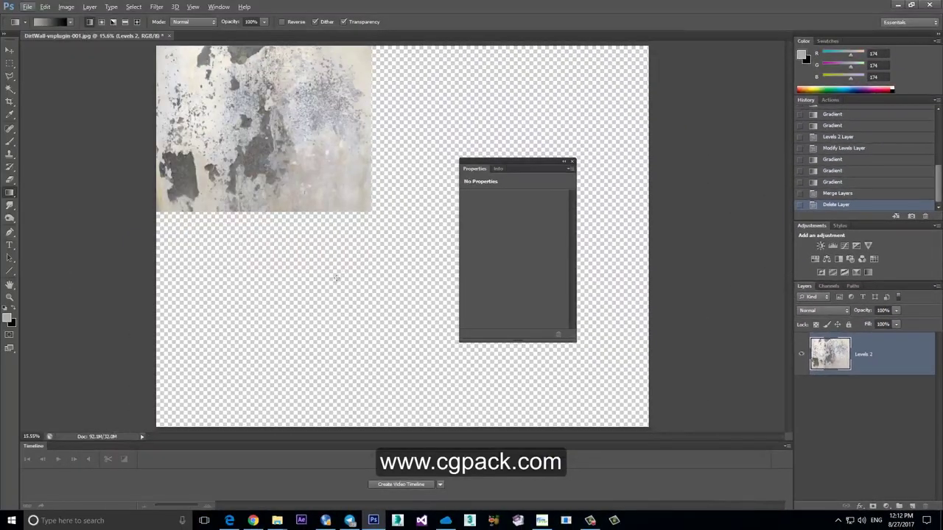
pyautogui.press('c')
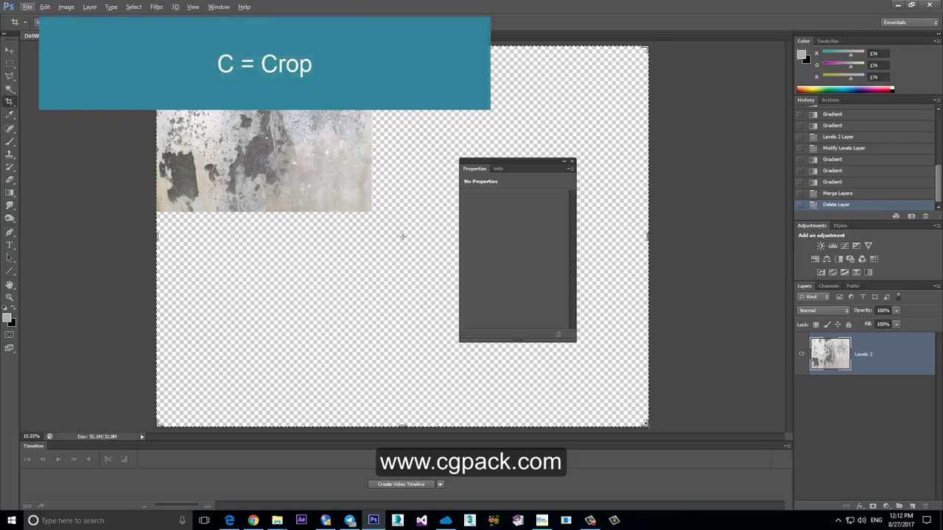
# Step: Crop the canvas to the brightened tile's edges, then zoom in on the result
pyautogui.moveTo(646, 425); pyautogui.dragTo(514, 314)
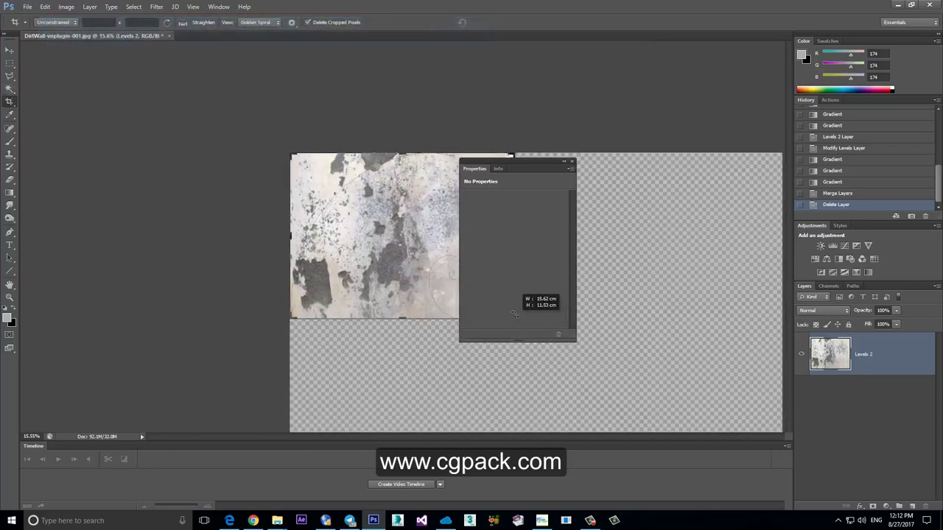
pyautogui.click(514, 235)
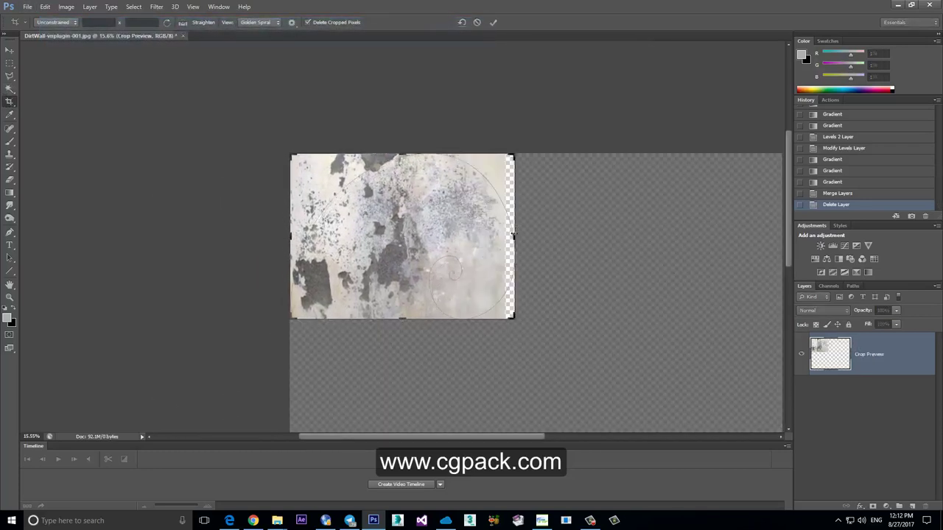
pyautogui.moveTo(509, 235); pyautogui.dragTo(507, 235)
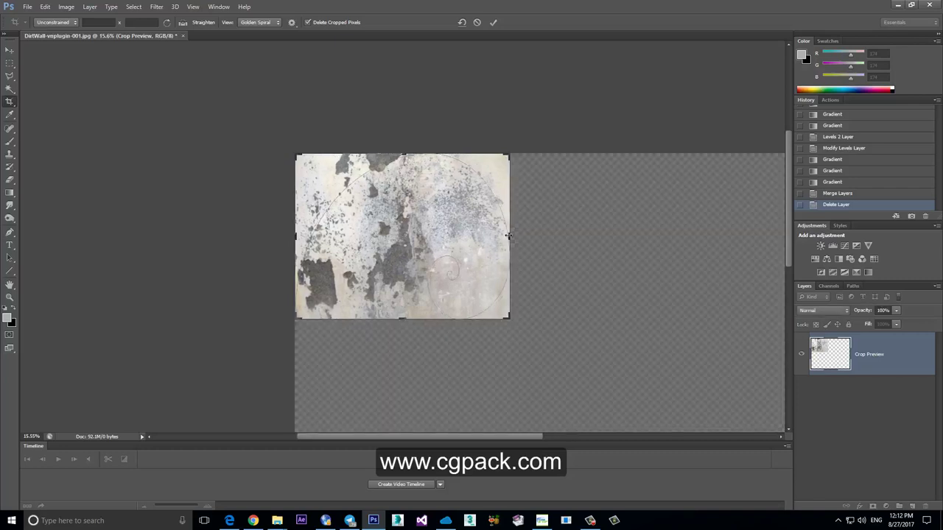
pyautogui.press('Return')
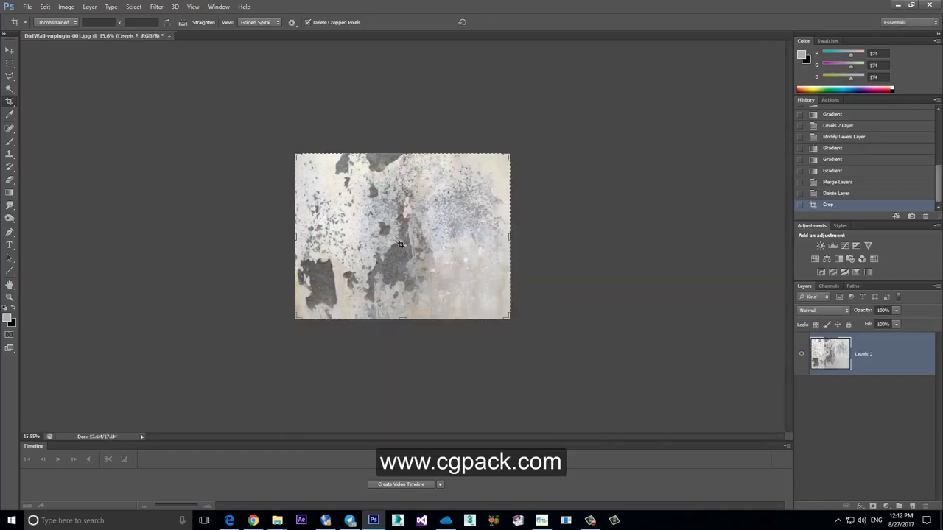
pyautogui.hotkey('ctrl', '+')
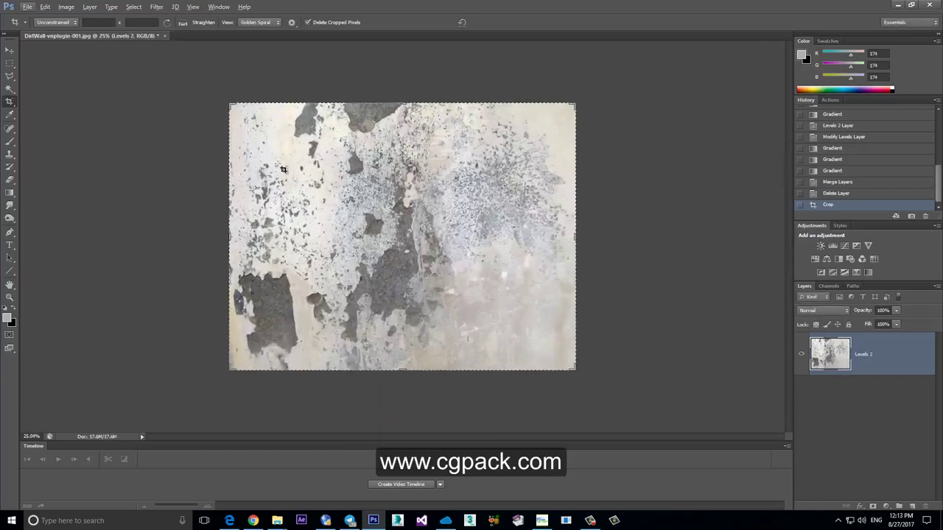
# Step: Apply the Offset filter at Horizontal +1443, Vertical +1186 with Wrap Around
pyautogui.click(9, 50)
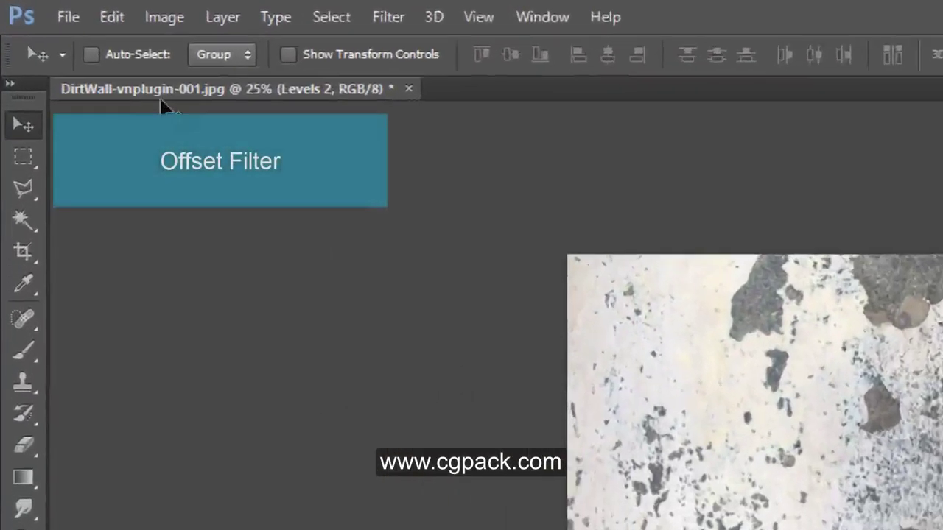
pyautogui.click(422, 27)
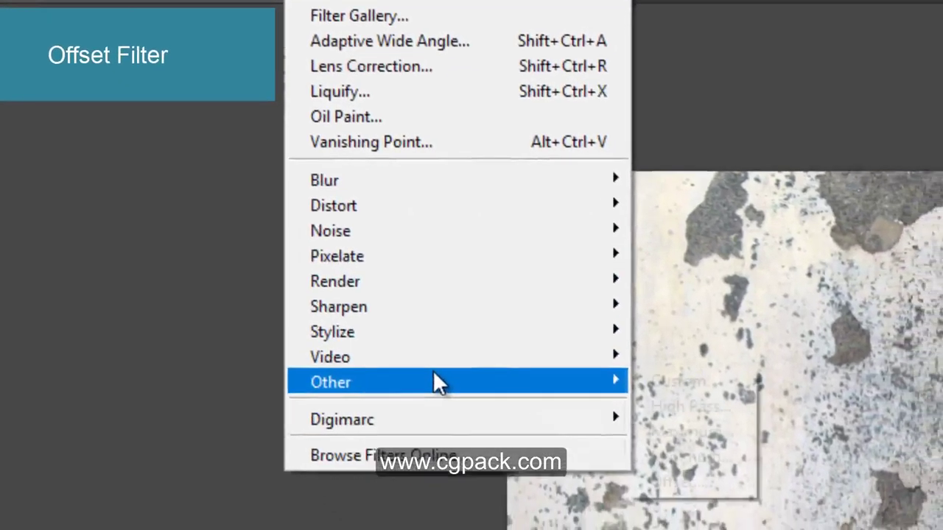
pyautogui.moveTo(442, 374)
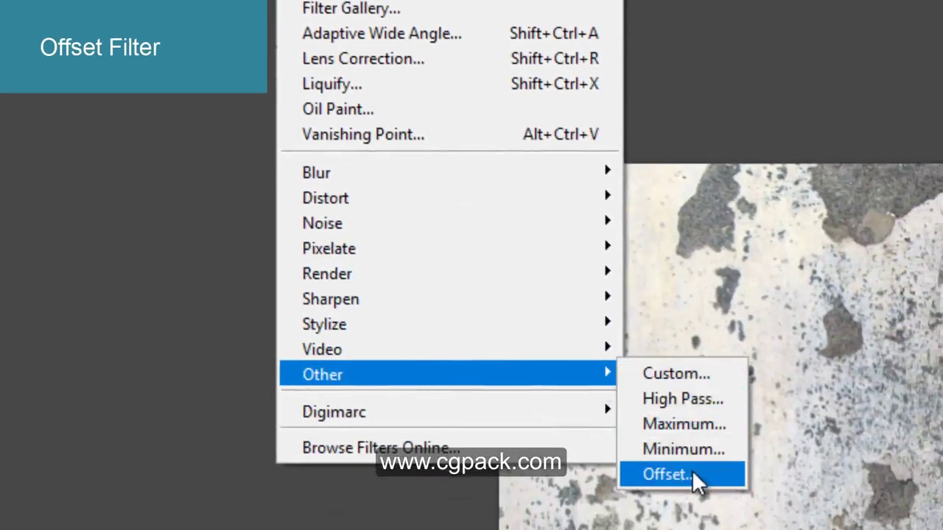
pyautogui.click(692, 475)
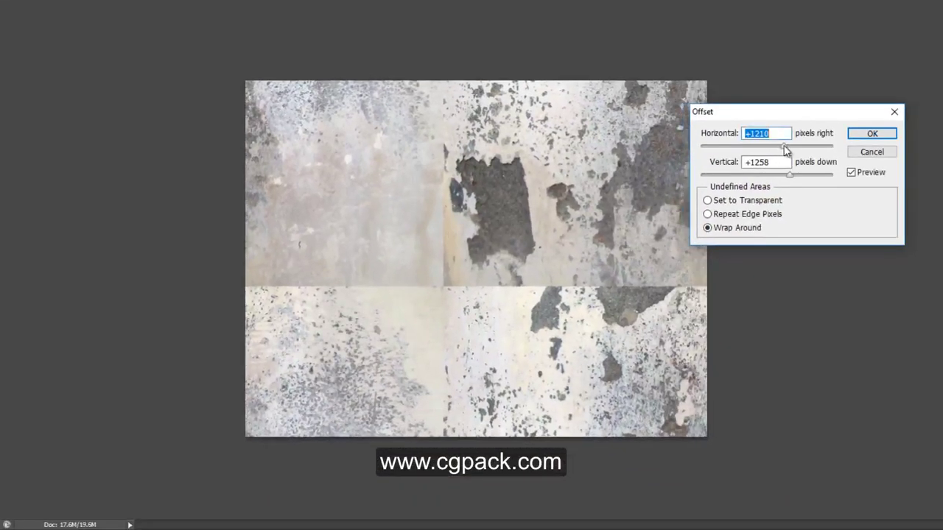
pyautogui.moveTo(784, 148); pyautogui.dragTo(788, 179)
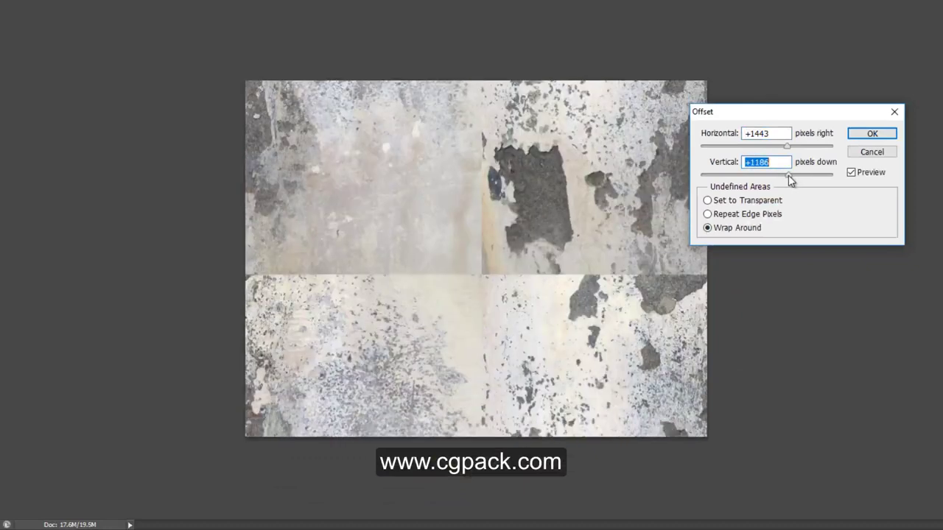
pyautogui.click(873, 133)
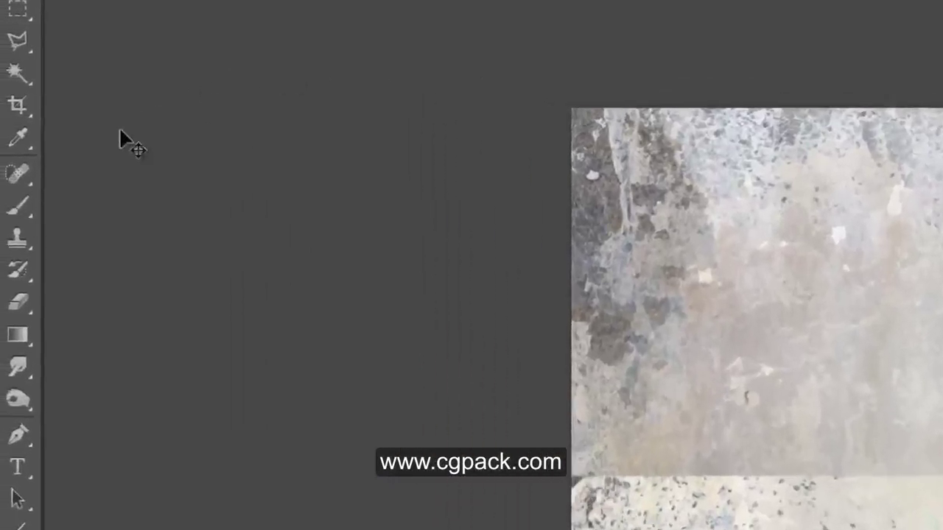
pyautogui.click(21, 255)
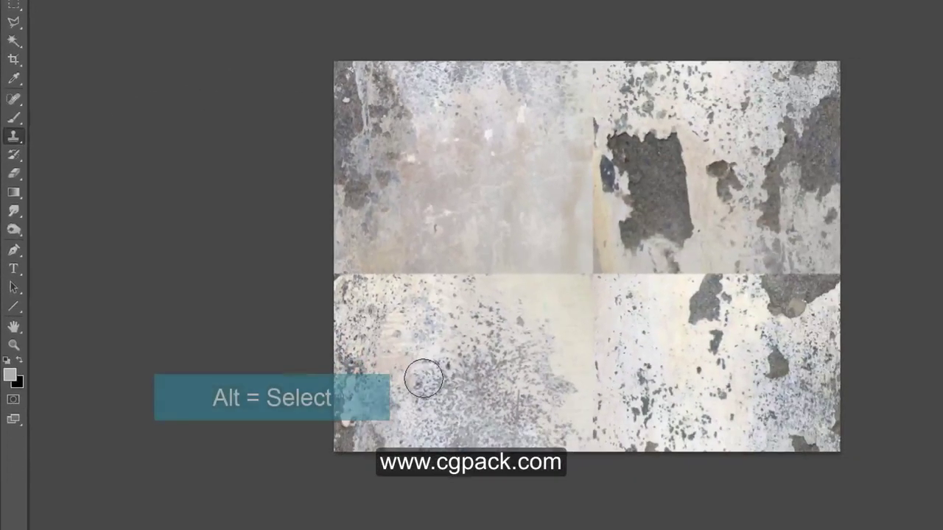
# Step: Clone-stamp over the left and central horizontal seams and the vertical seam
pyautogui.keyDown('alt'); pyautogui.click(419, 384); pyautogui.keyUp('alt')
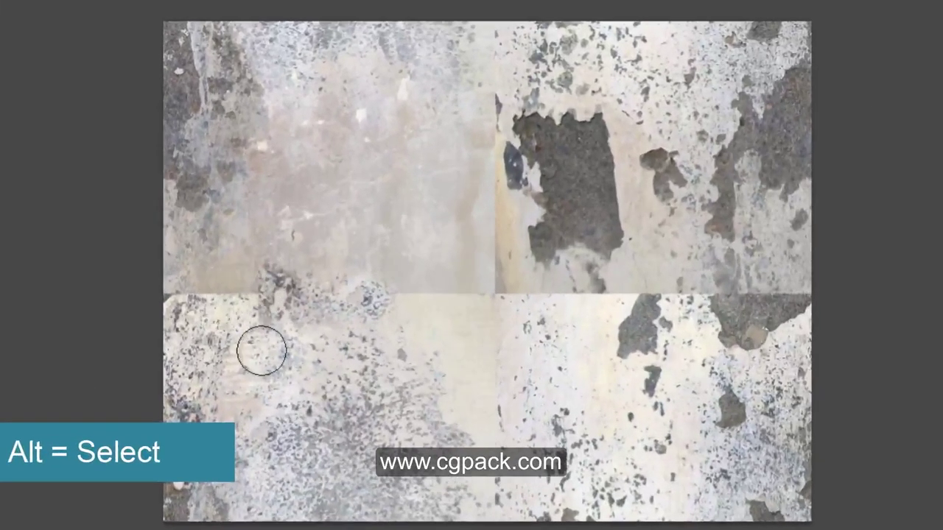
pyautogui.moveTo(254, 292); pyautogui.dragTo(200, 291)
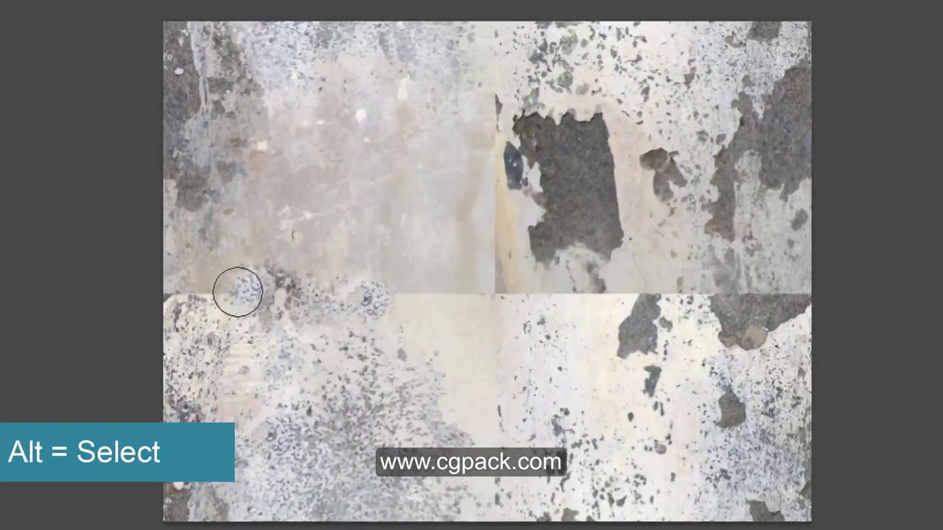
pyautogui.keyDown('alt'); pyautogui.click(330, 209); pyautogui.keyUp('alt')
pyautogui.moveTo(366, 254)
pyautogui.mouseDown()
pyautogui.moveTo(476, 308)
pyautogui.moveTo(461, 324)
pyautogui.mouseUp()
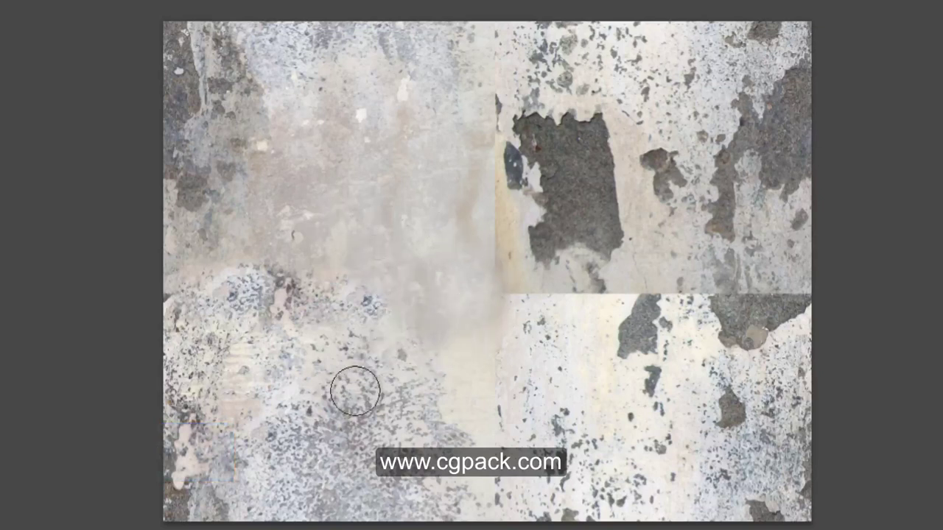
pyautogui.moveTo(538, 411); pyautogui.dragTo(461, 379)
pyautogui.moveTo(504, 344); pyautogui.dragTo(494, 309)
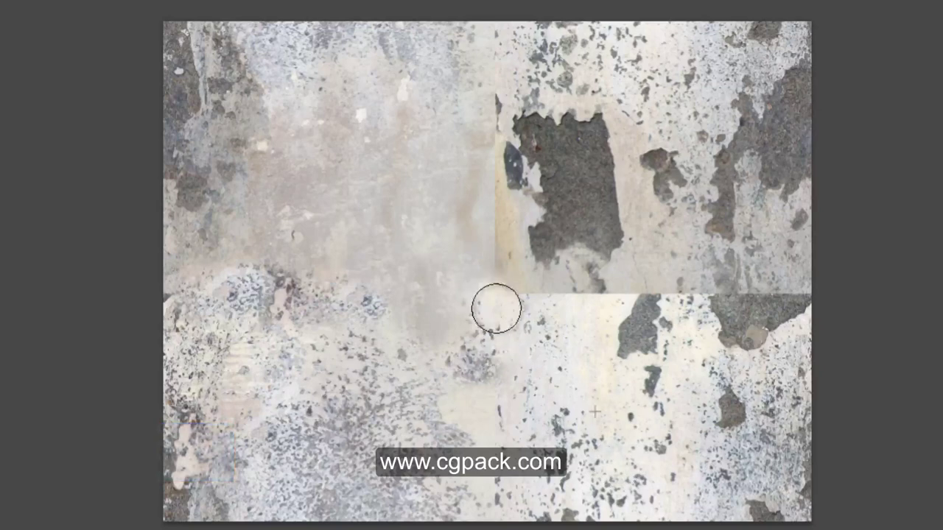
# Step: Stamp sampled dark wall texture to the left of the grey patch
pyautogui.keyDown('alt'); pyautogui.scroll(3, 467, 290); pyautogui.keyUp('alt')
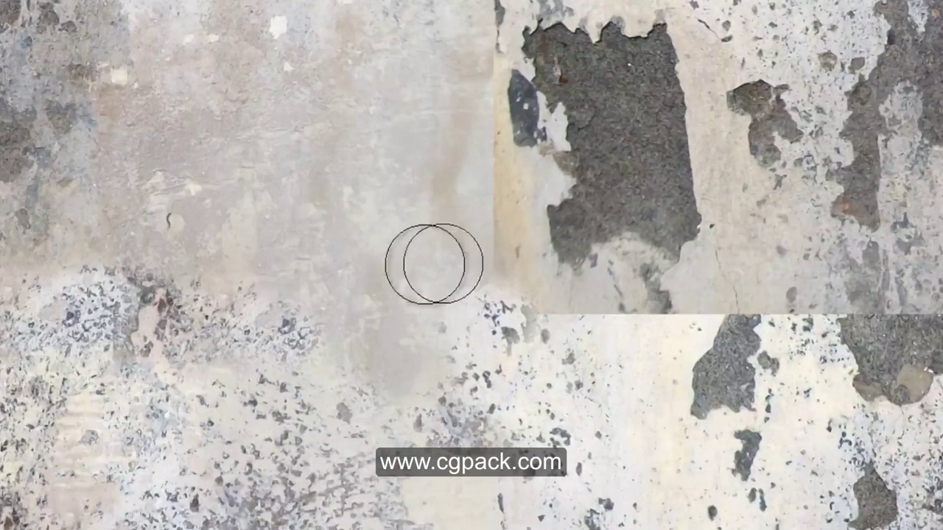
pyautogui.keyDown('alt'); pyautogui.click(138, 149); pyautogui.keyUp('alt')
pyautogui.scroll(3, 398, 236)
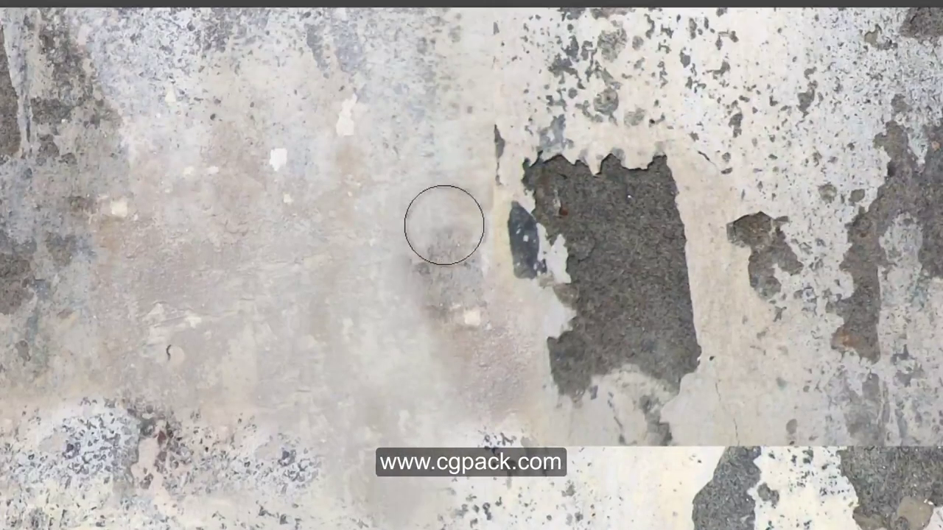
pyautogui.click(467, 252)
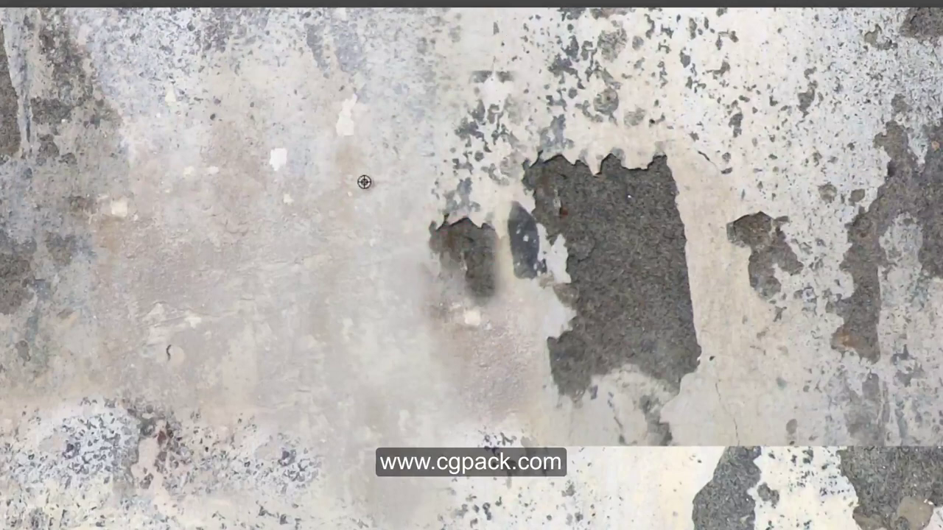
pyautogui.keyDown('alt'); pyautogui.scroll(-2, 498, 81); pyautogui.keyUp('alt')
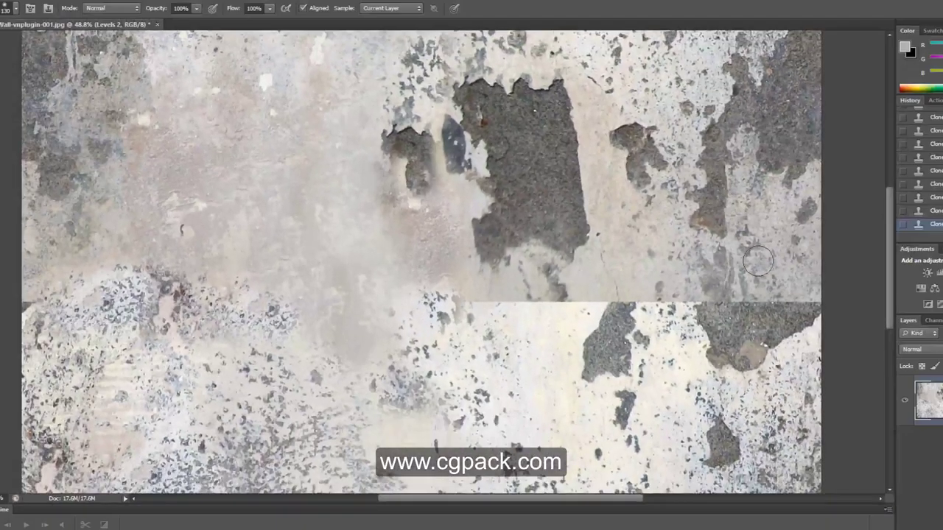
pyautogui.scroll(-2, 733, 294)
pyautogui.scroll(3, 501, 280)
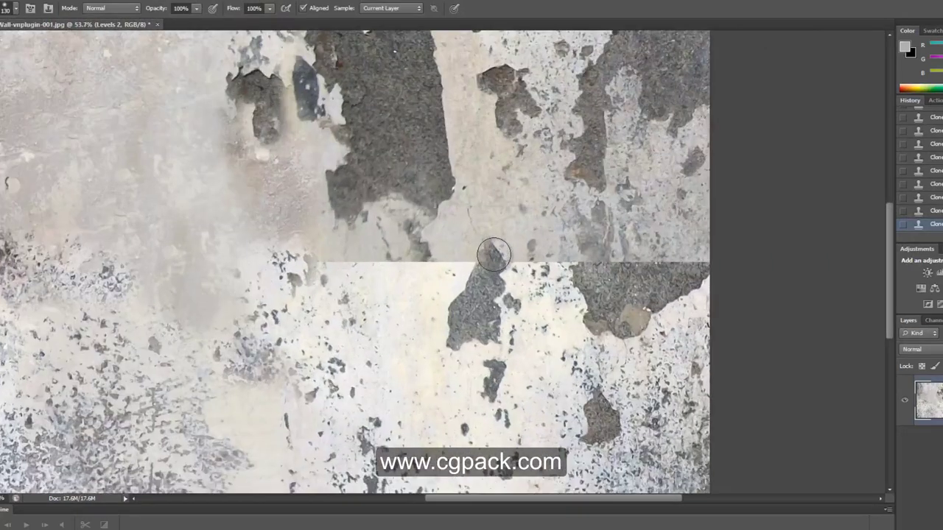
pyautogui.scroll(-1, 479, 294)
pyautogui.scroll(-1, 516, 295)
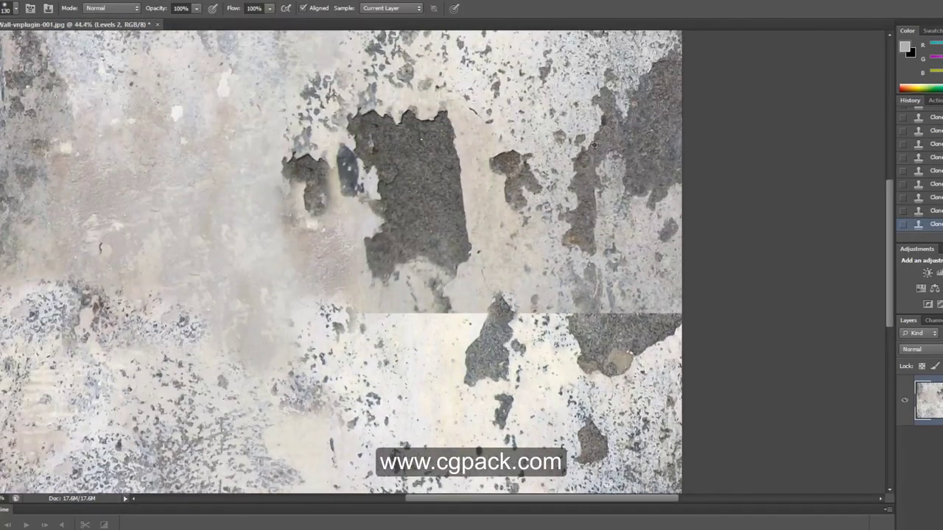
# Step: Clone texture over the remaining seam on both sides of the dark patch
pyautogui.moveTo(609, 295); pyautogui.dragTo(643, 292)
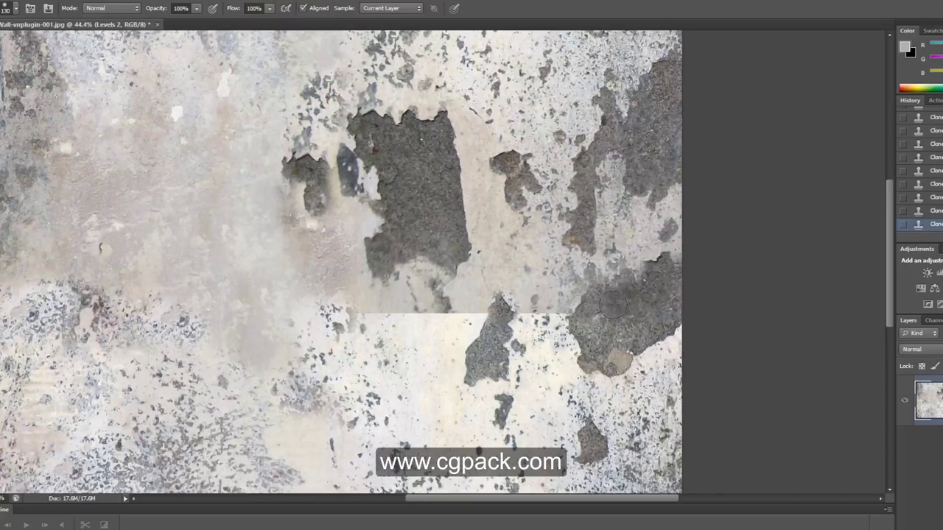
pyautogui.scroll(-1, 613, 305)
pyautogui.moveTo(499, 285)
pyautogui.mouseDown()
pyautogui.moveTo(456, 267)
pyautogui.moveTo(531, 271)
pyautogui.mouseUp()
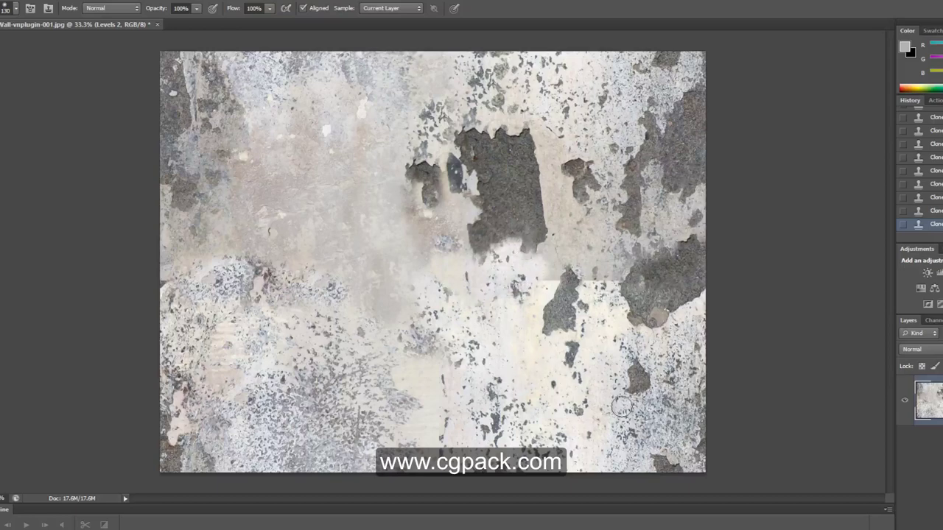
pyautogui.moveTo(612, 274); pyautogui.dragTo(549, 247)
pyautogui.scroll(-1, 505, 327)
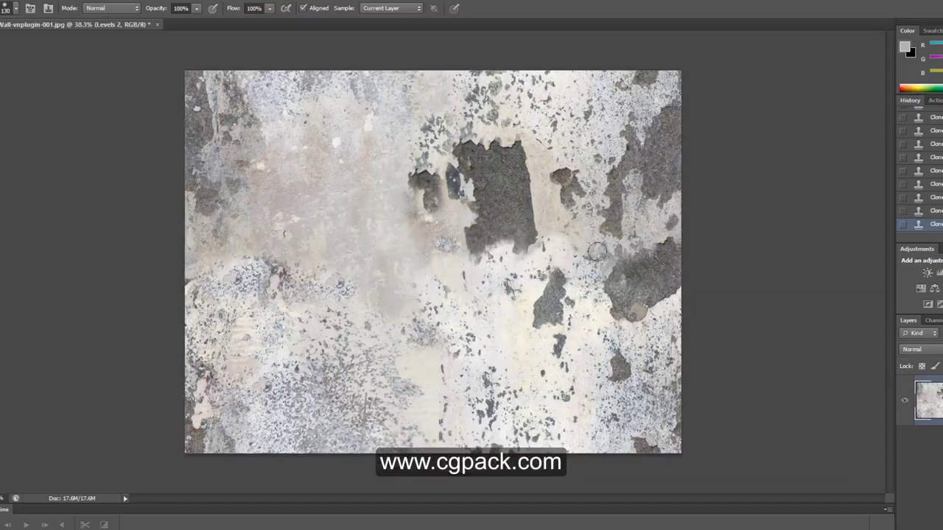
pyautogui.scroll(-1, 546, 256)
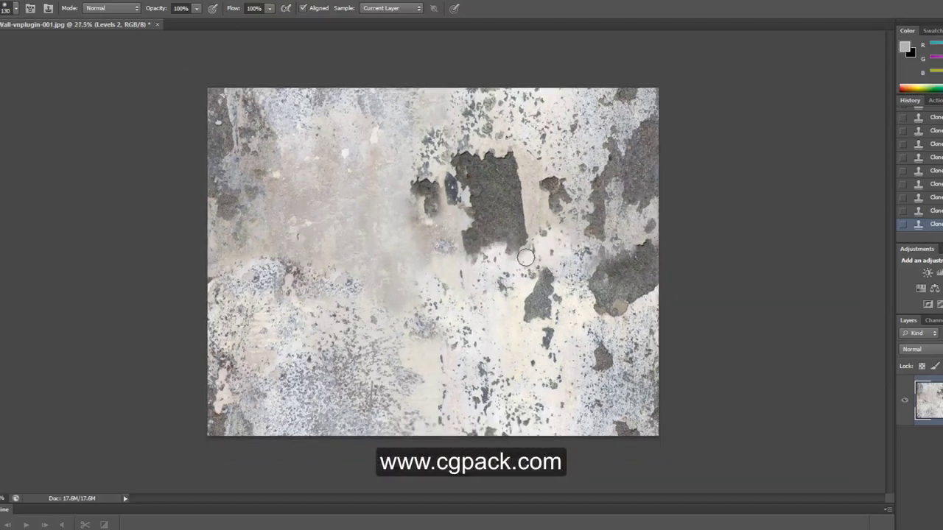
pyautogui.click(174, 8)
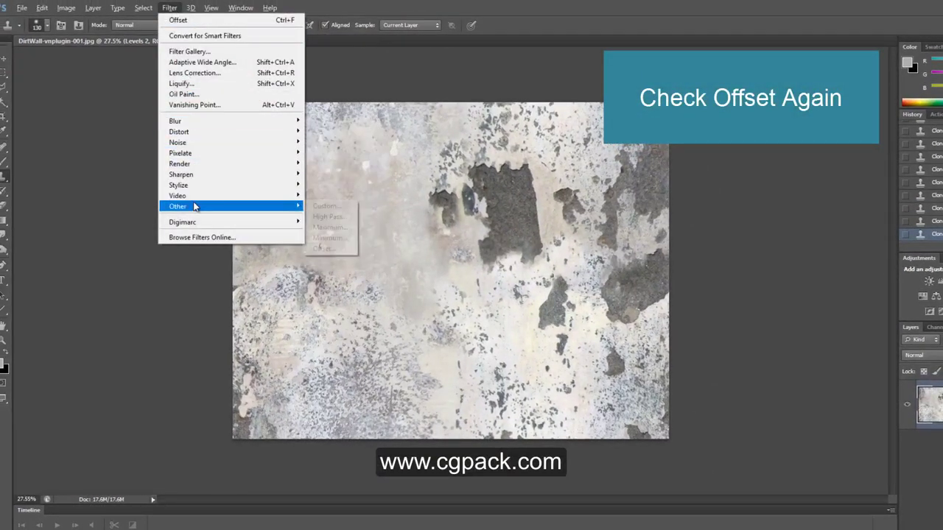
pyautogui.moveTo(193, 207)
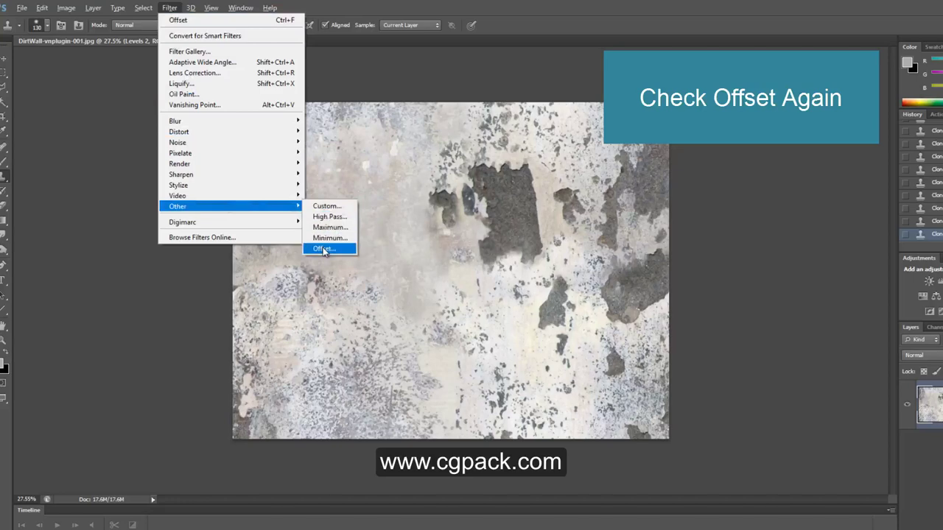
# Step: Reapply Offset at Horizontal -931, Vertical -36 with Wrap Around
pyautogui.click(324, 249)
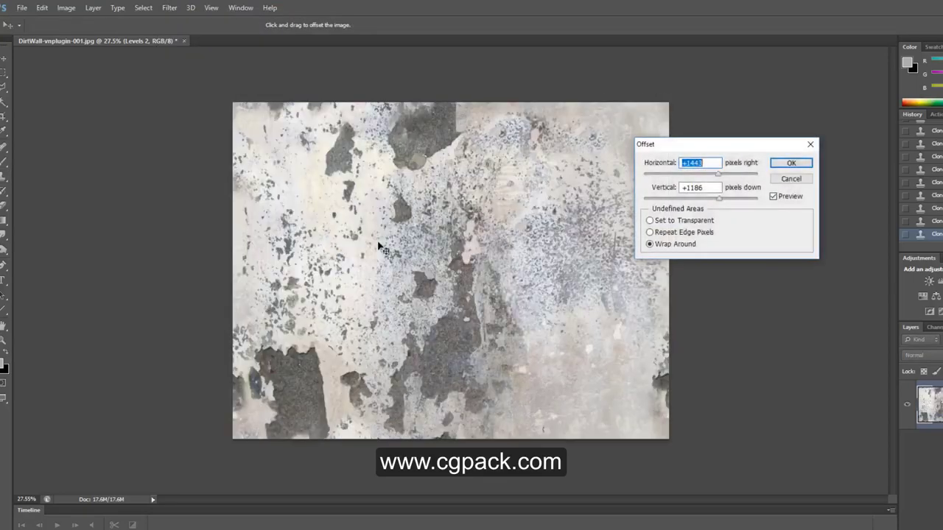
pyautogui.moveTo(703, 145); pyautogui.dragTo(740, 155)
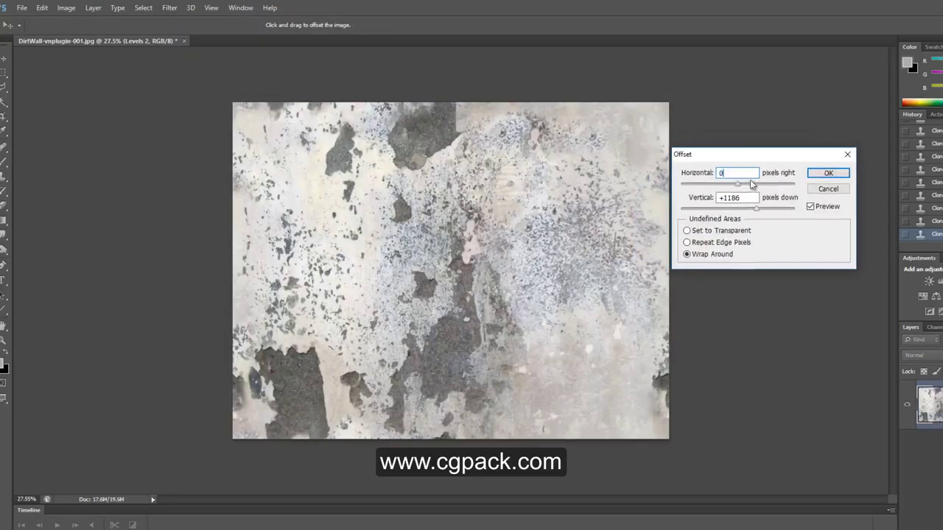
pyautogui.write('0')
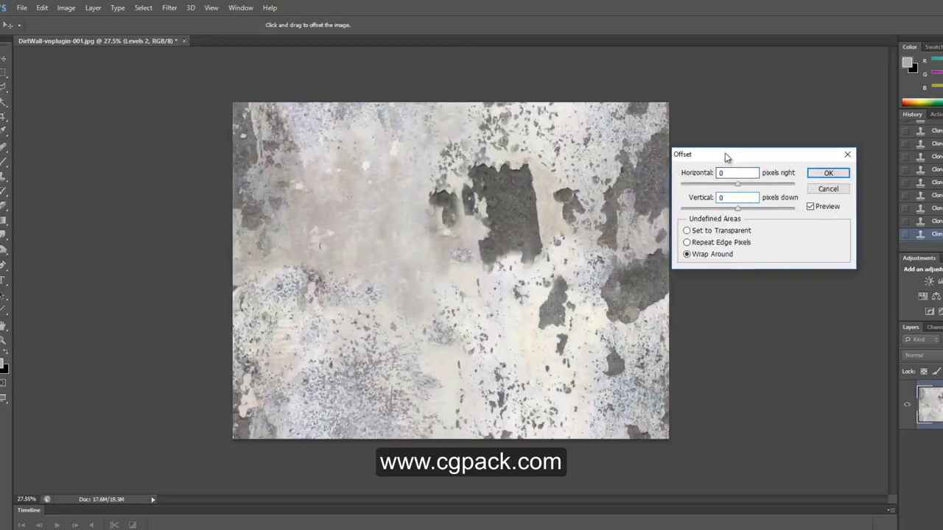
pyautogui.moveTo(725, 157); pyautogui.dragTo(761, 159)
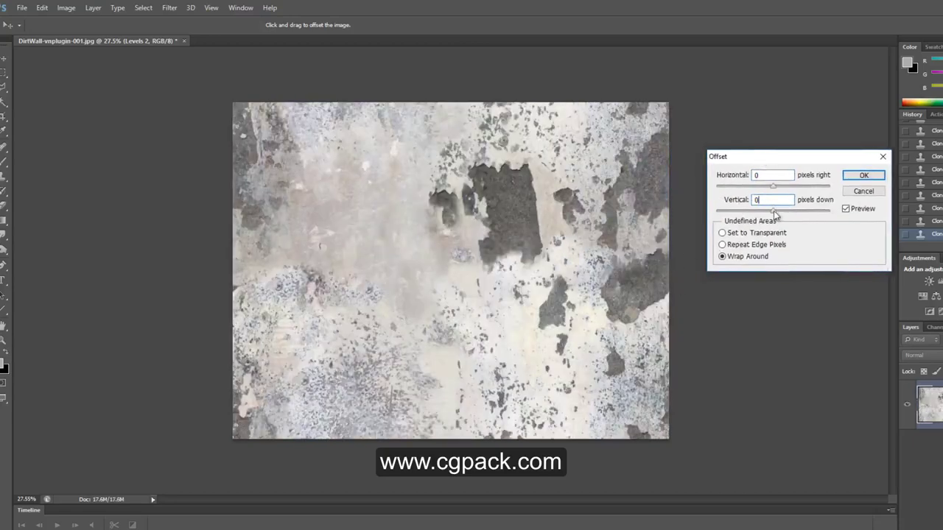
pyautogui.moveTo(773, 211); pyautogui.dragTo(761, 186)
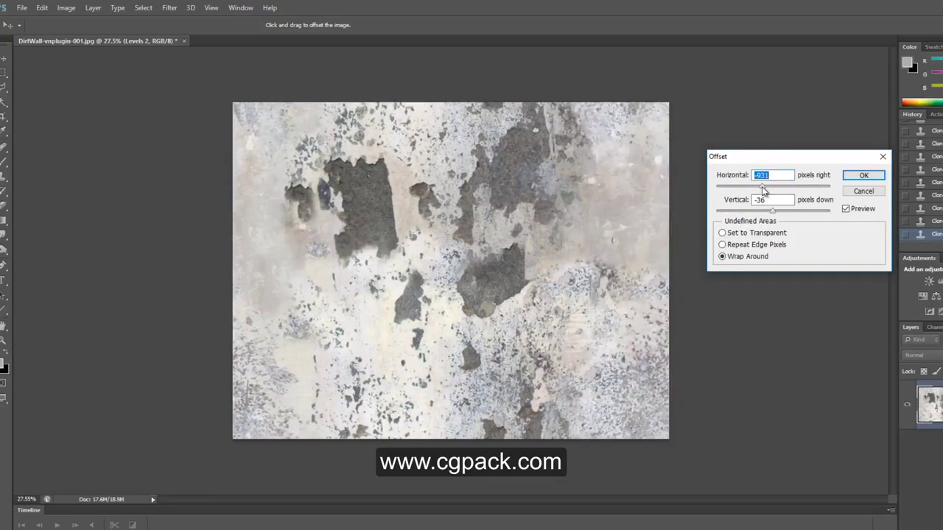
pyautogui.click(864, 175)
# Step: Clone-stamp lighter wall texture over the seam through the central dark patch, then view the whole tile
pyautogui.scroll(2, 531, 274)
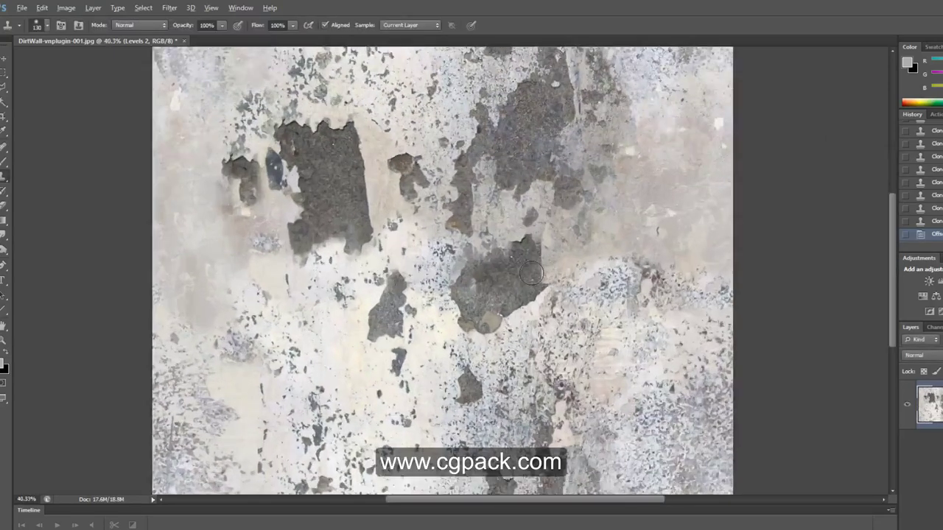
pyautogui.scroll(1, 532, 274)
pyautogui.scroll(1, 532, 273)
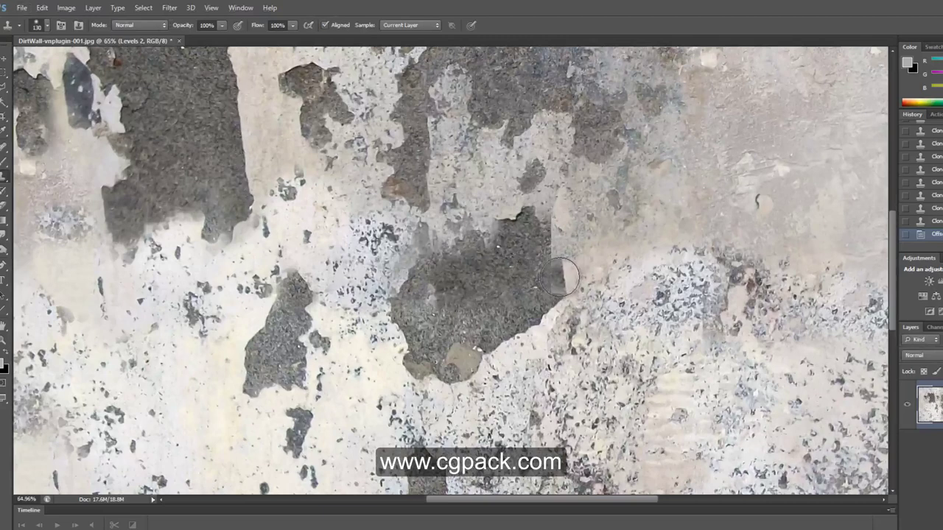
pyautogui.moveTo(560, 282); pyautogui.dragTo(536, 230)
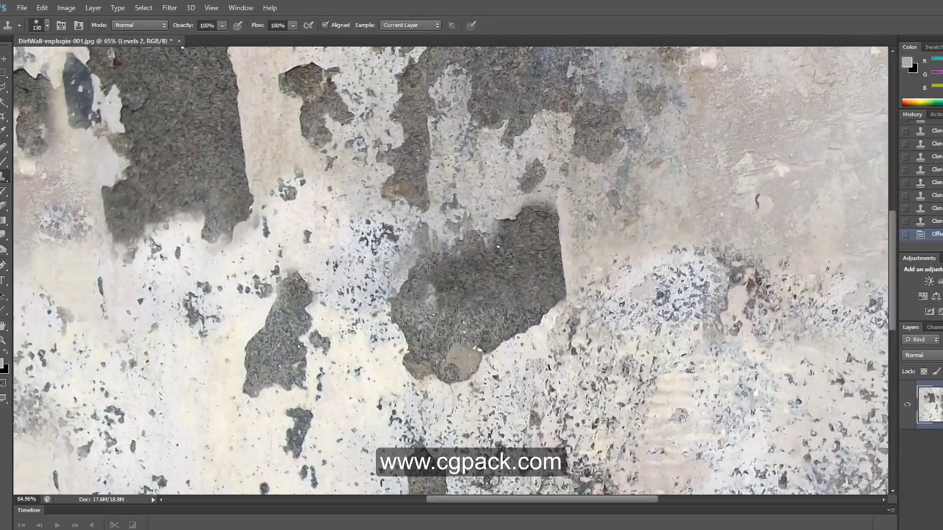
pyautogui.moveTo(538, 272); pyautogui.dragTo(525, 276)
pyautogui.scroll(-3, 525, 276)
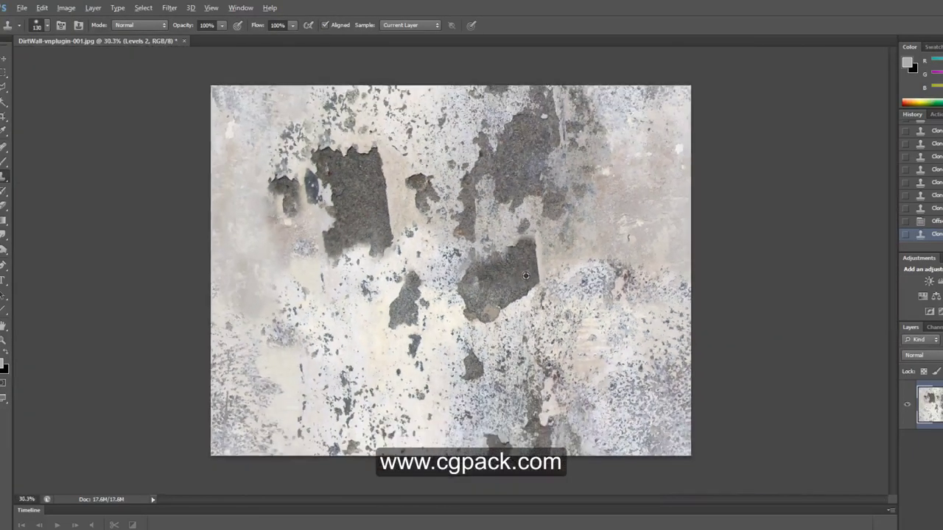
pyautogui.moveTo(498, 166)
pyautogui.mouseDown()
pyautogui.moveTo(482, 212)
pyautogui.moveTo(567, 221)
pyautogui.moveTo(514, 236)
pyautogui.mouseUp()
pyautogui.scroll(-1, 514, 235)
pyautogui.scroll(-1, 374, 216)
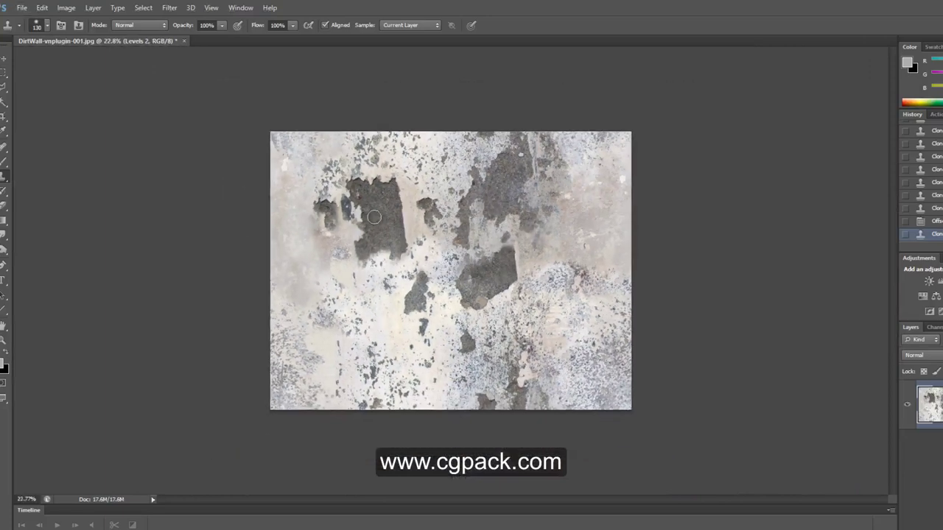
# Step: Crop outward to extend the canvas with empty space to the right and below the tile
pyautogui.click(3, 116)
pyautogui.scroll(-1, 171, 151)
pyautogui.scroll(-1, 176, 169)
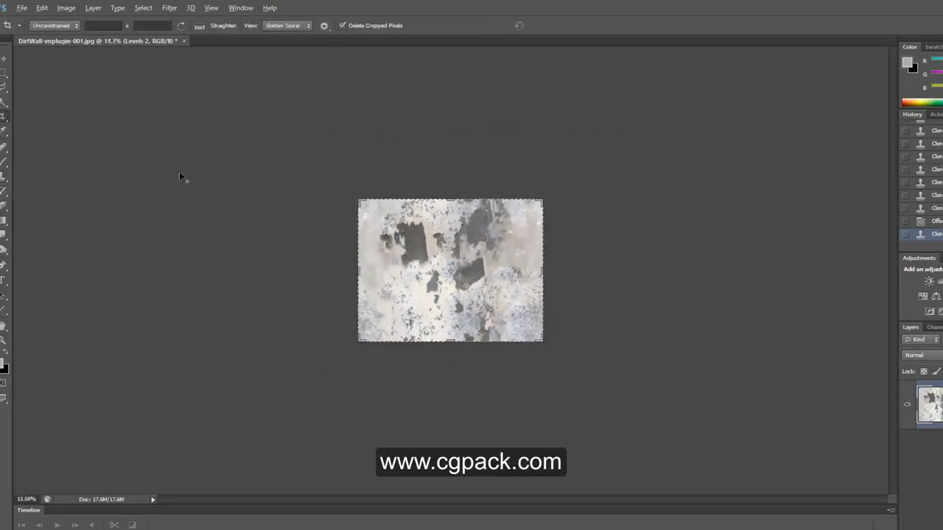
pyautogui.moveTo(545, 345); pyautogui.dragTo(573, 372)
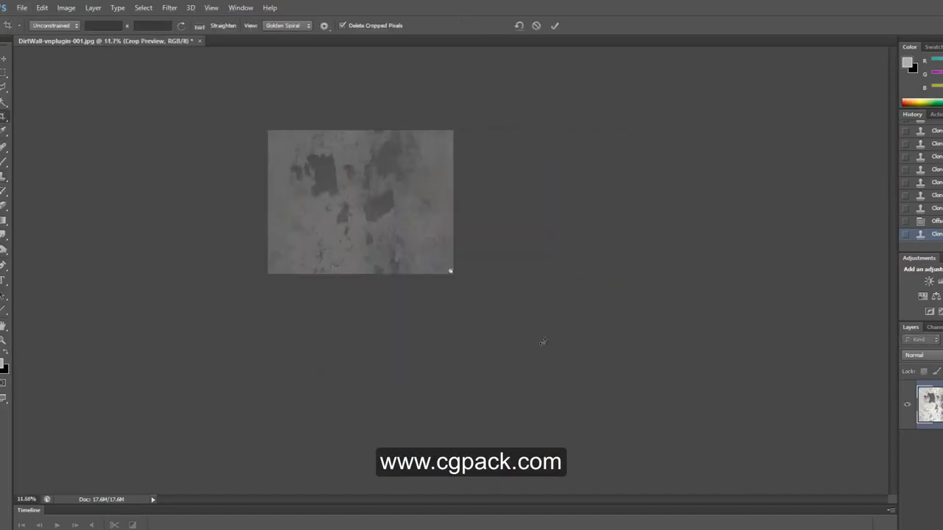
pyautogui.press('Escape')
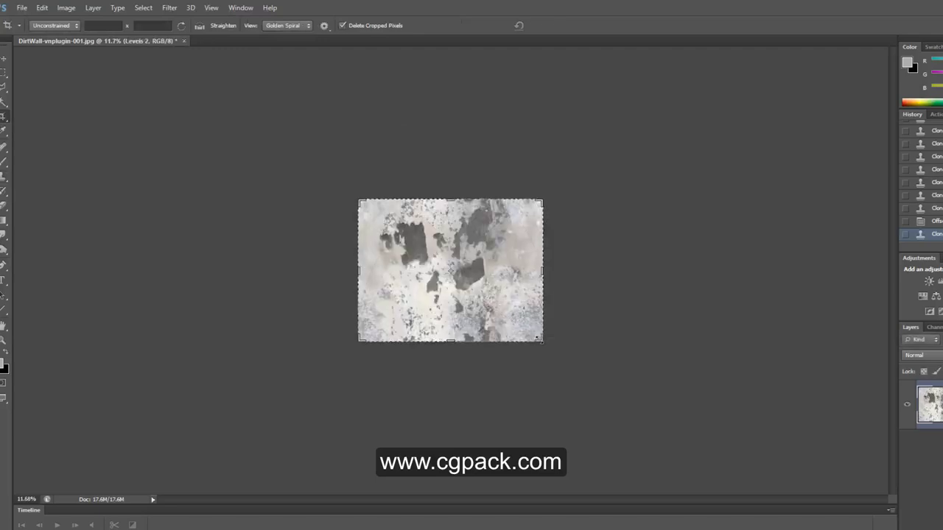
pyautogui.moveTo(538, 337); pyautogui.dragTo(601, 379)
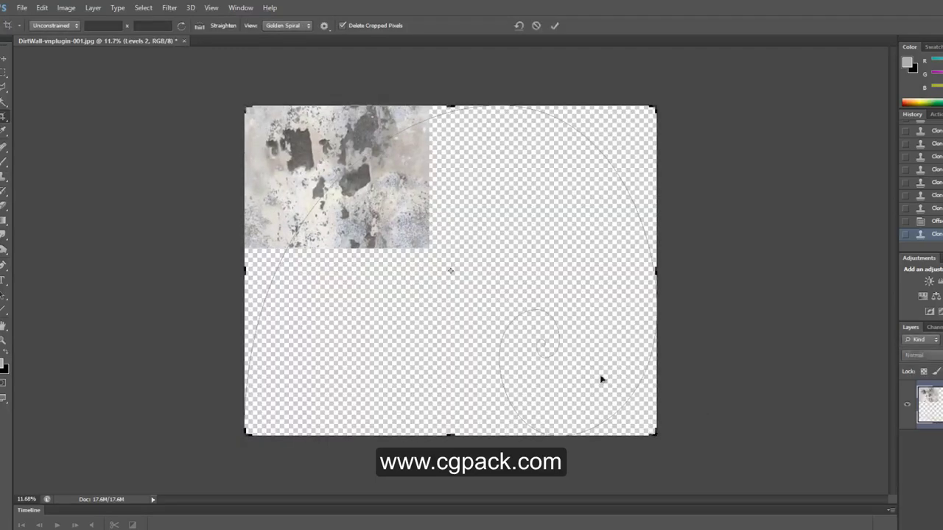
pyautogui.press('Return')
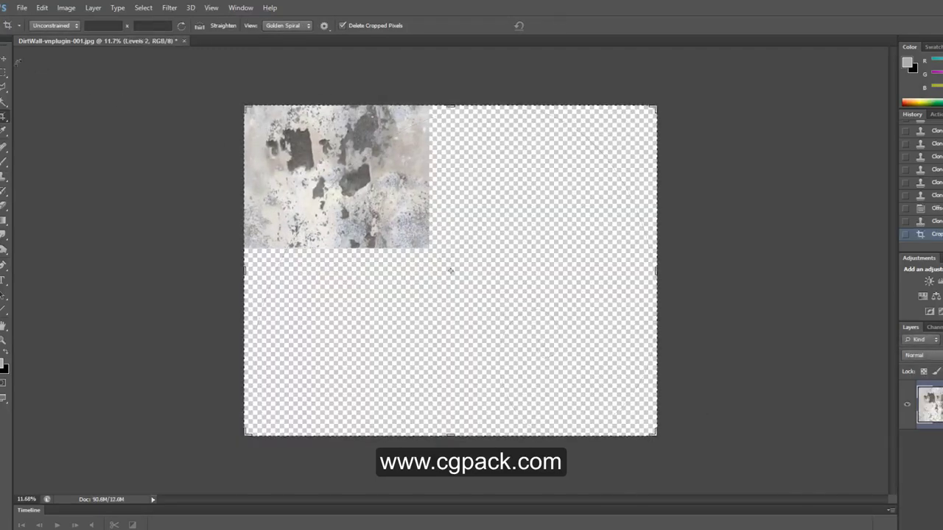
# Step: Duplicate the texture layer and move copies beside and below the original to preview the tiling
pyautogui.press('v')
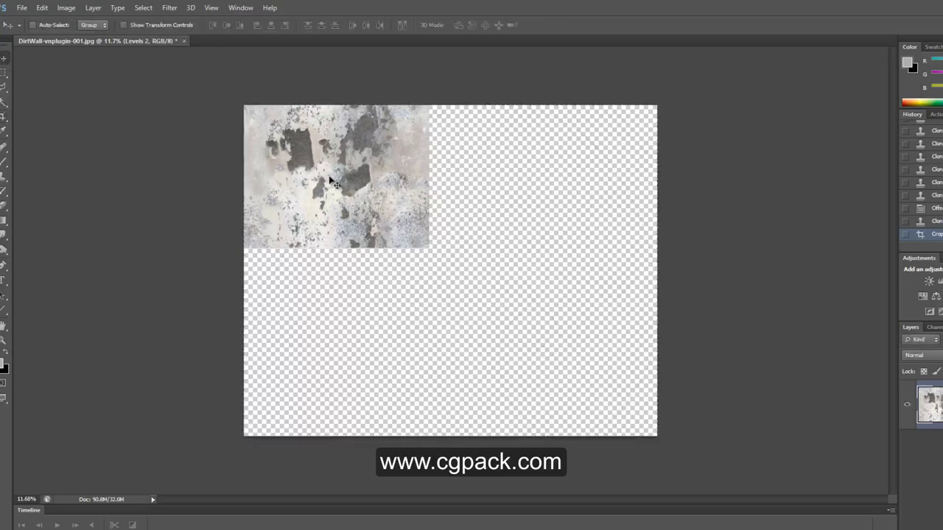
pyautogui.hotkey('ctrl', 'j')
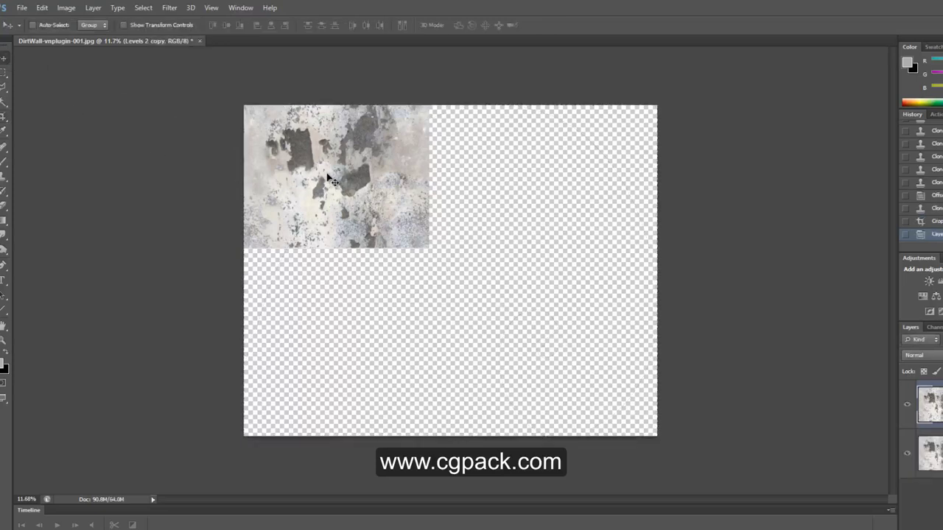
pyautogui.moveTo(330, 179); pyautogui.dragTo(511, 177)
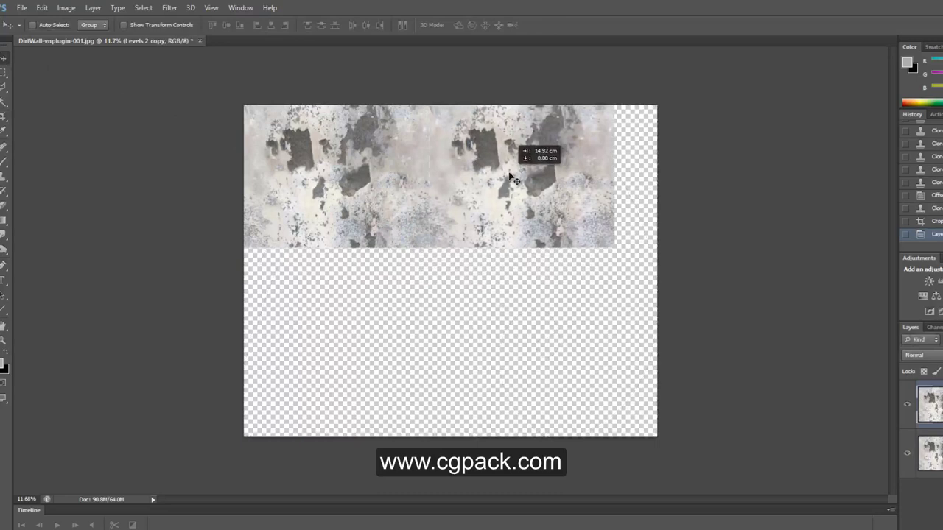
pyautogui.hotkey('ctrl', 'j')
pyautogui.moveTo(480, 197)
pyautogui.mouseDown()
pyautogui.moveTo(450, 298)
pyautogui.moveTo(329, 303)
pyautogui.moveTo(533, 298)
pyautogui.mouseUp()
pyautogui.hotkey('ctrl', 'j')
pyautogui.scroll(2, 410, 228)
pyautogui.scroll(2, 411, 228)
pyautogui.scroll(1, 411, 228)
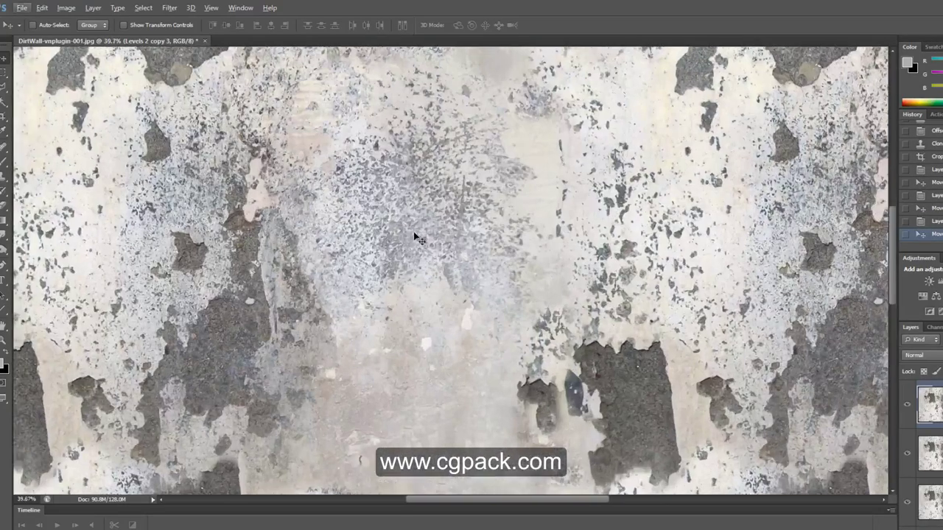
pyautogui.scroll(-2, 417, 246)
pyautogui.scroll(-2, 421, 267)
pyautogui.scroll(-2, 419, 271)
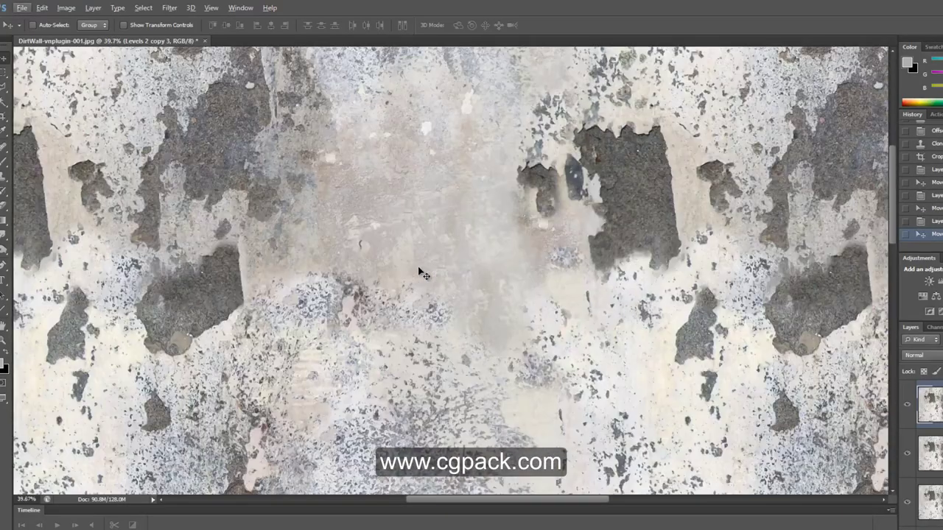
pyautogui.scroll(-2, 419, 272)
pyautogui.scroll(-2, 420, 272)
pyautogui.scroll(-2, 420, 273)
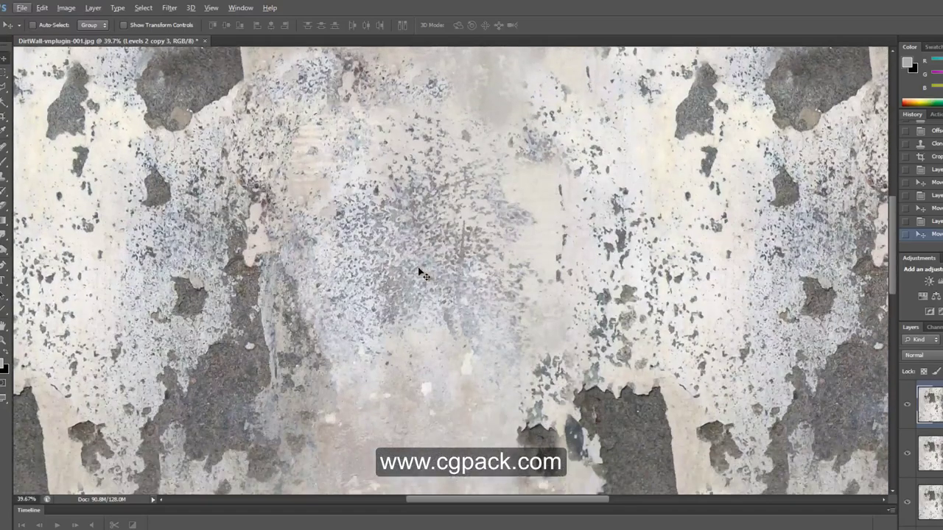
pyautogui.scroll(-2, 420, 273)
pyautogui.scroll(-2, 422, 273)
pyautogui.scroll(-2, 422, 273)
pyautogui.scroll(-1, 422, 273)
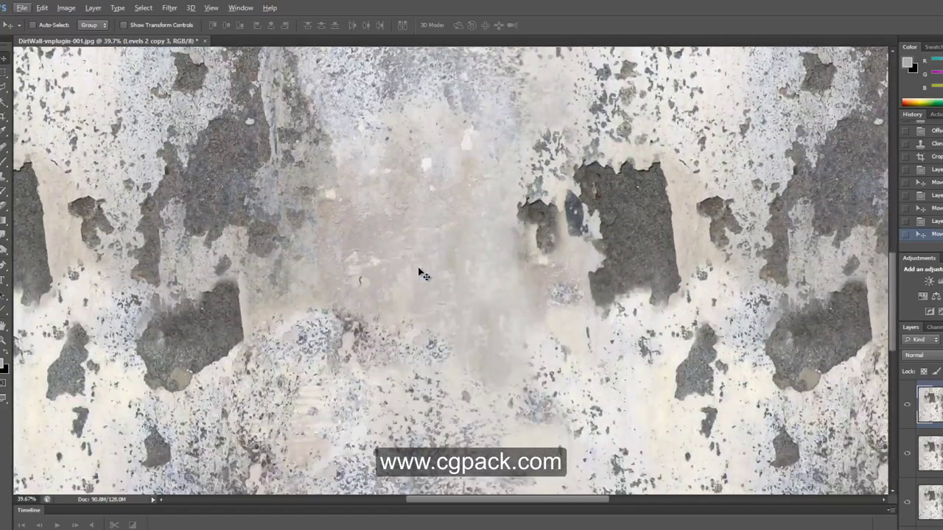
pyautogui.scroll(-2, 422, 273)
pyautogui.scroll(-2, 422, 273)
pyautogui.scroll(-2, 422, 273)
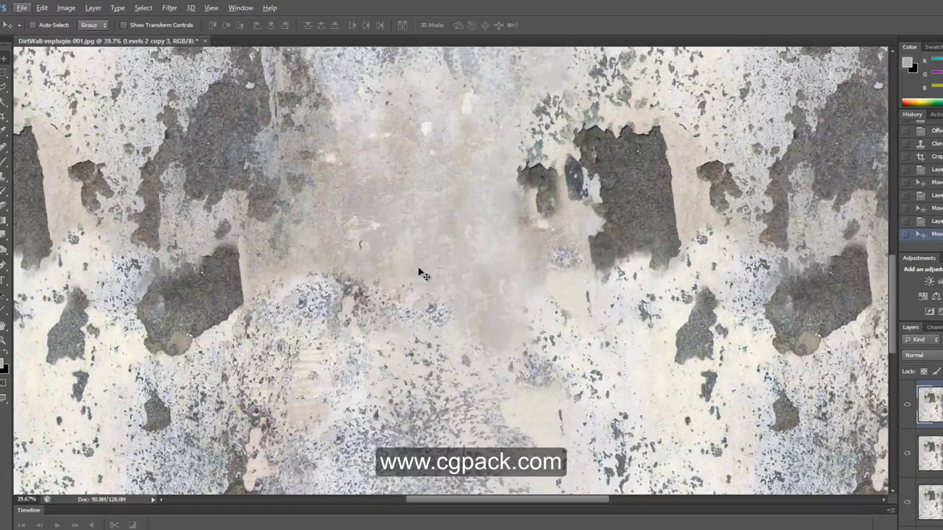
pyautogui.scroll(-2, 422, 273)
pyautogui.scroll(-1, 421, 274)
pyautogui.scroll(-2, 421, 274)
pyautogui.scroll(-2, 421, 274)
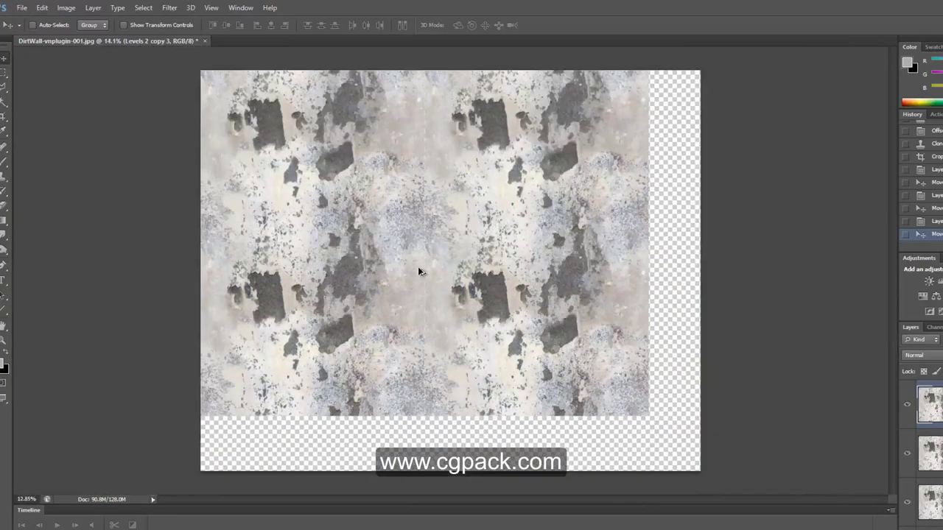
pyautogui.scroll(-1, 421, 274)
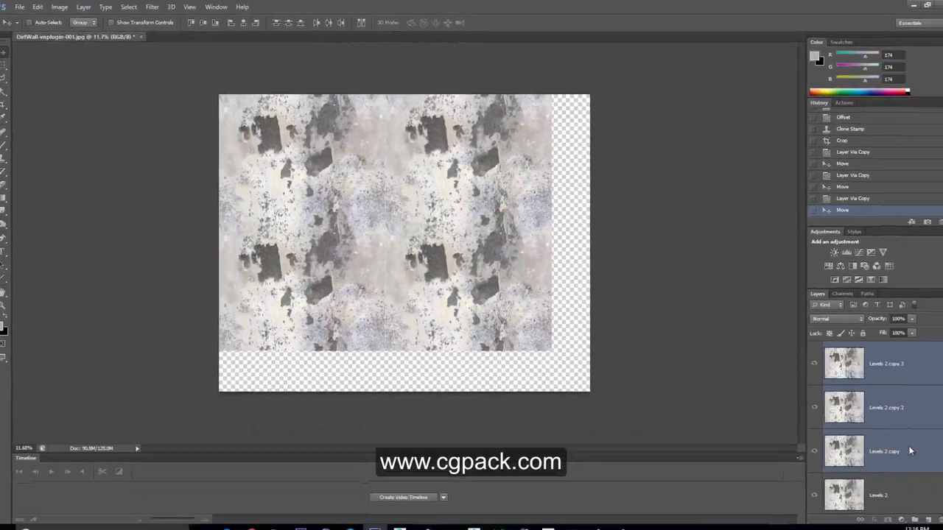
# Step: Delete the test tile copies, crop back to the original tile, and open the File menu to save
pyautogui.press('Delete')
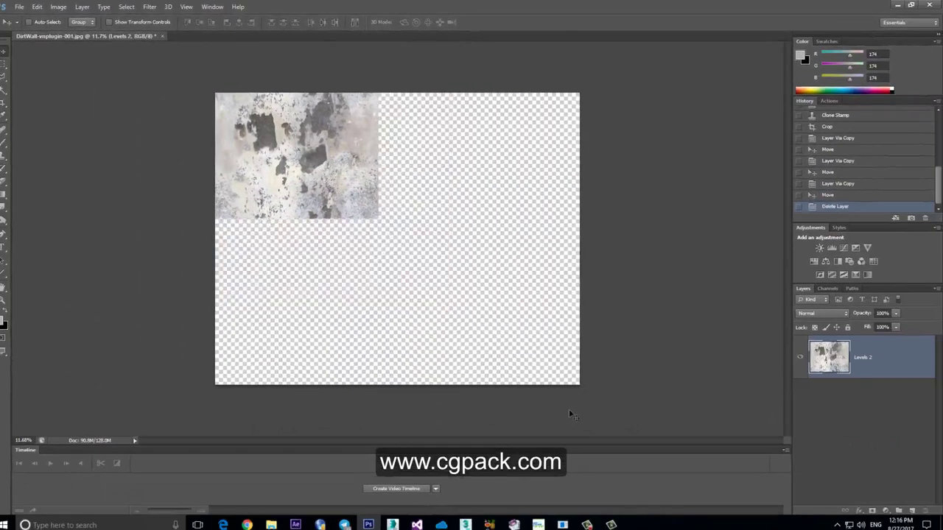
pyautogui.press('c')
pyautogui.moveTo(579, 383); pyautogui.dragTo(480, 304)
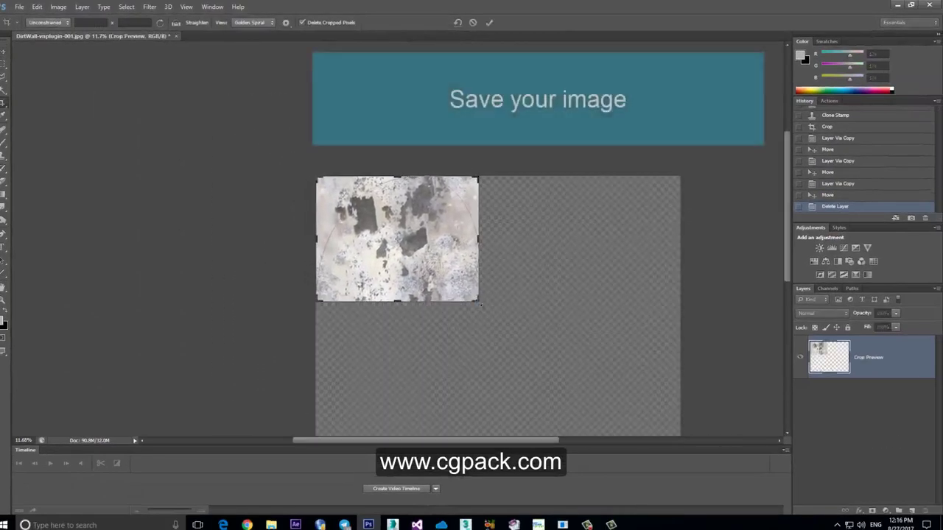
pyautogui.press('Return')
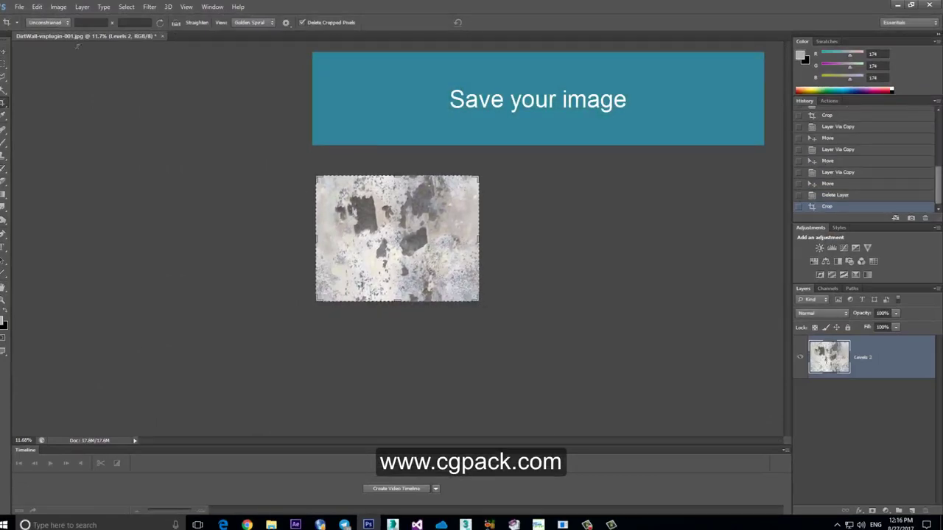
pyautogui.click(17, 7)
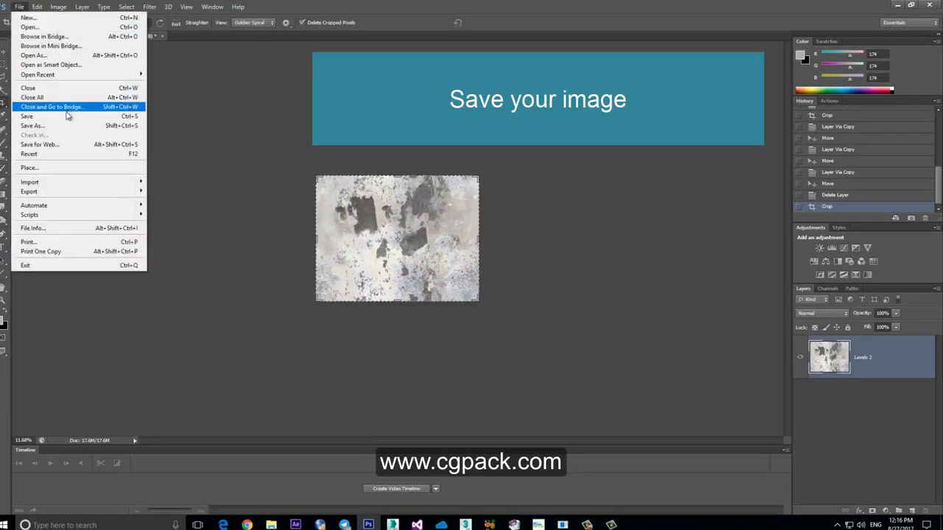